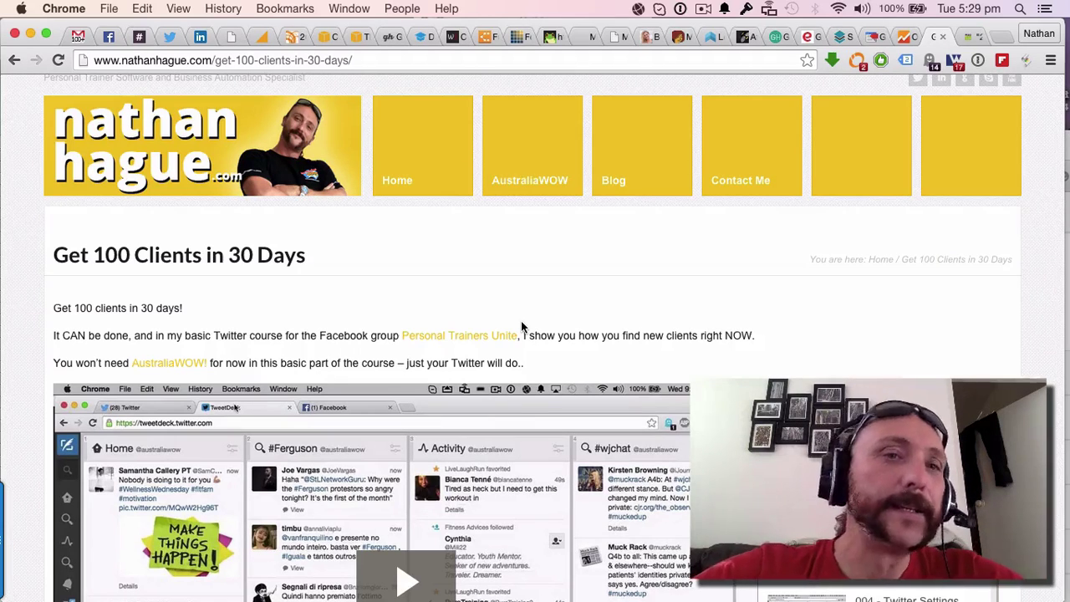
# Step: Review the Facebook conversion tracking pixels and return to the Get 100 Clients in 30 Days page
pyautogui.click(108, 37)
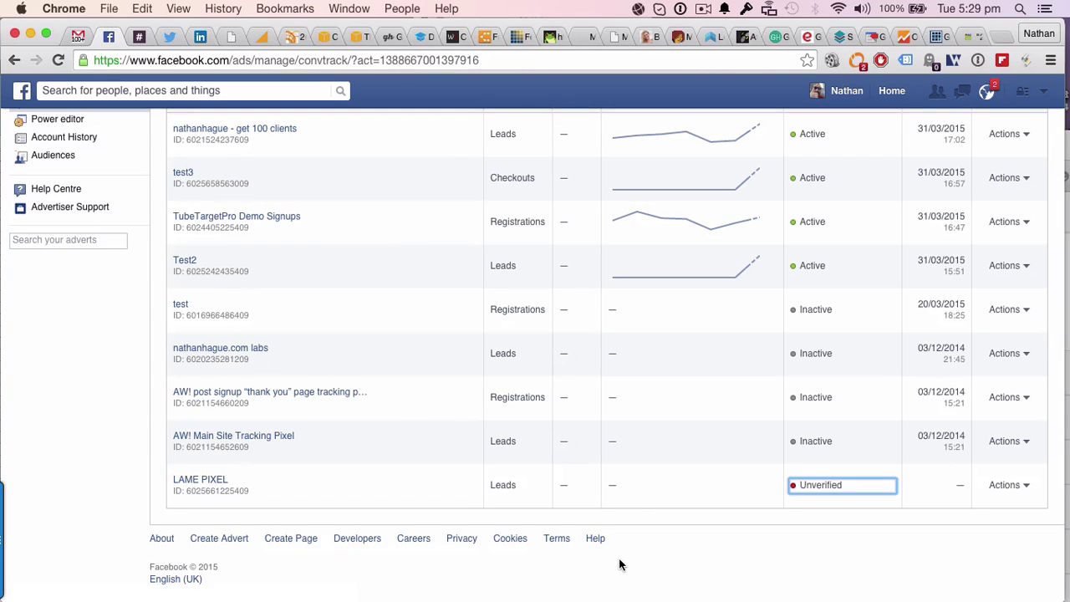
pyautogui.click(867, 36)
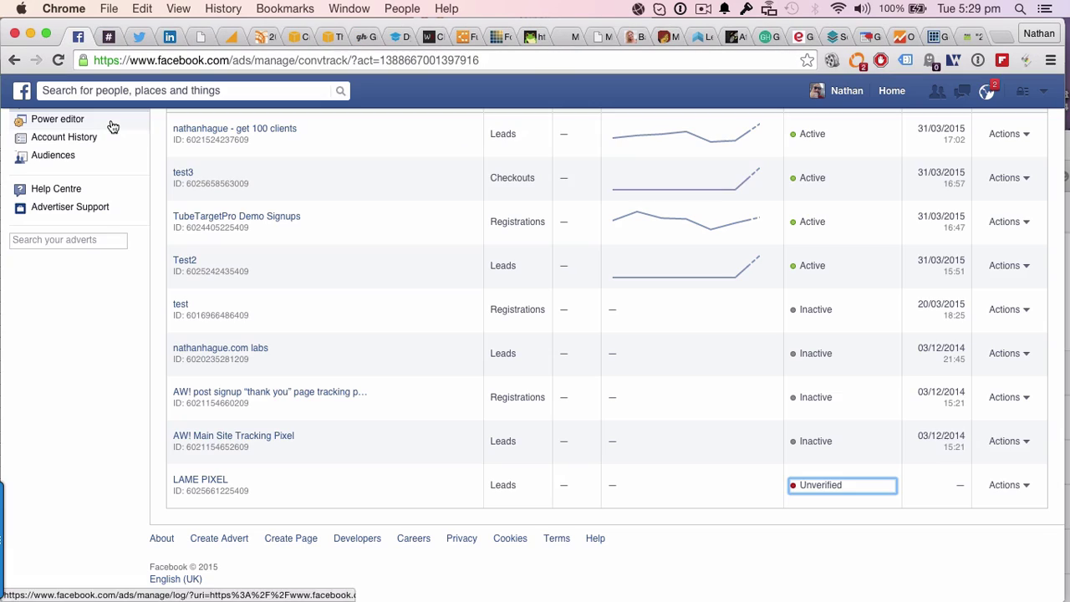
pyautogui.click(934, 38)
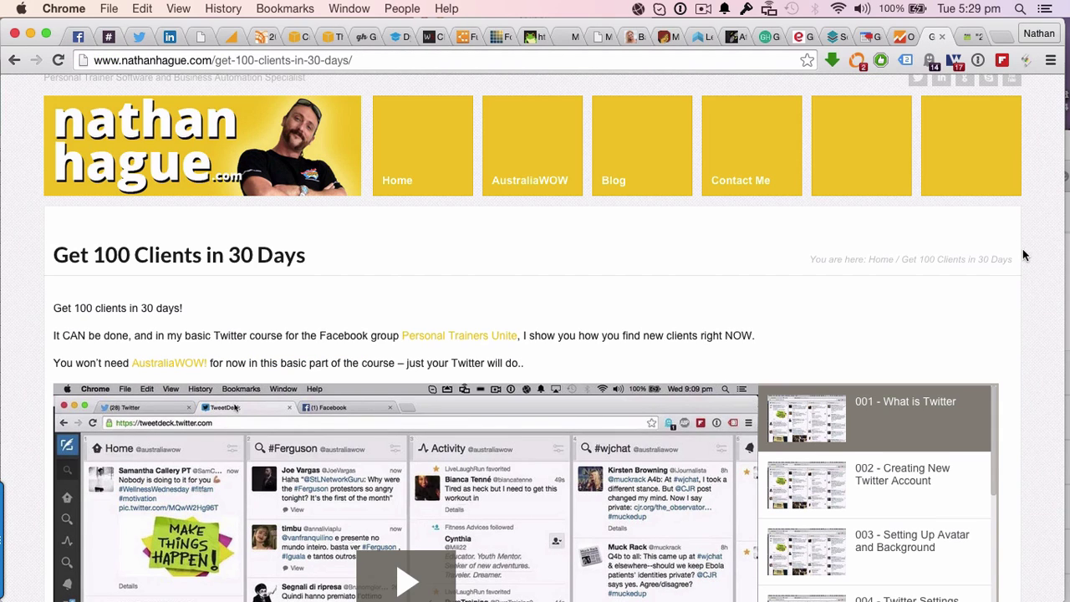
pyautogui.scroll(-1, 1030, 259)
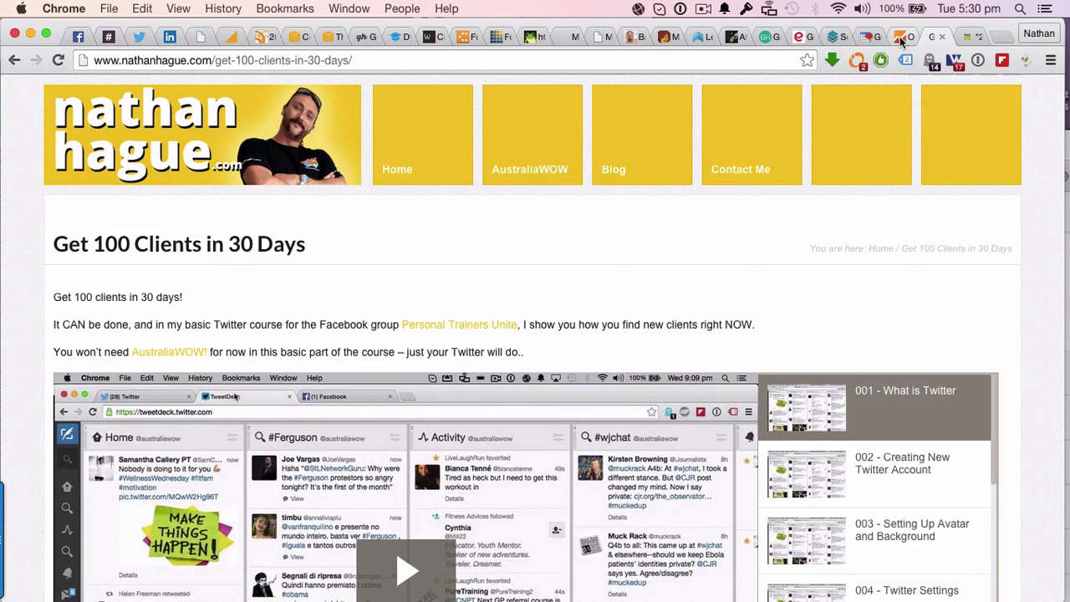
# Step: Examine the TubeTargetPro Behavior overview in Google Analytics, including its page metrics and the list of available reports
pyautogui.click(555, 111)
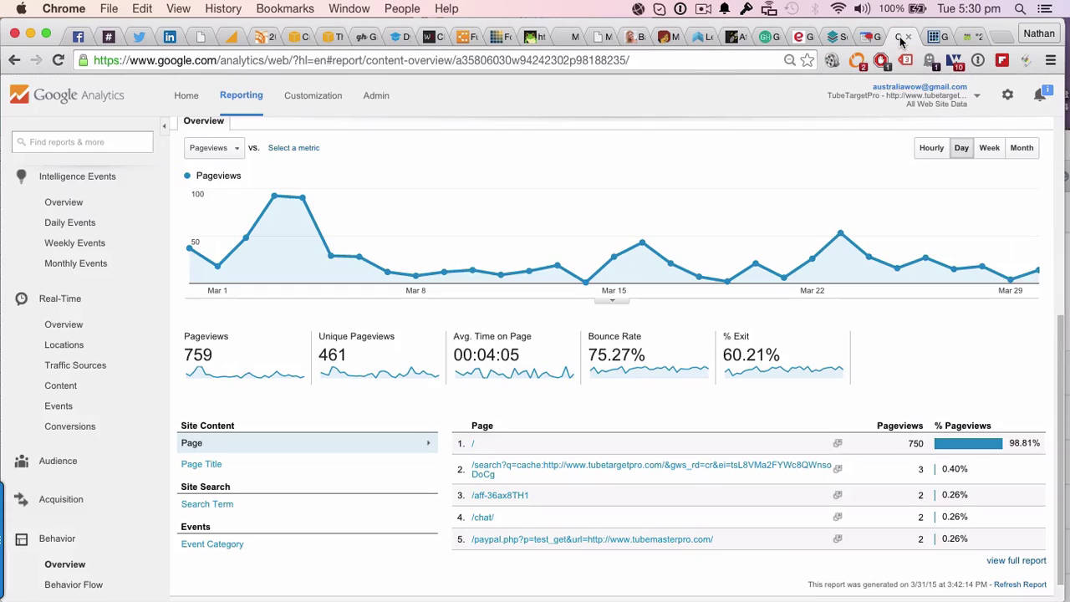
pyautogui.scroll(-1, 700, 292)
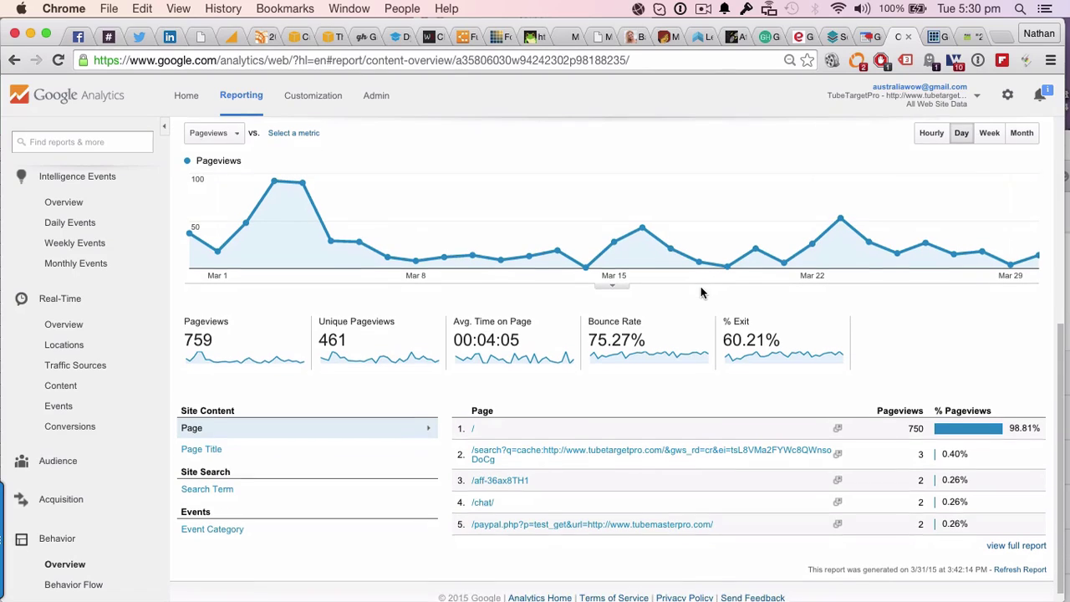
pyautogui.scroll(3, 133, 430)
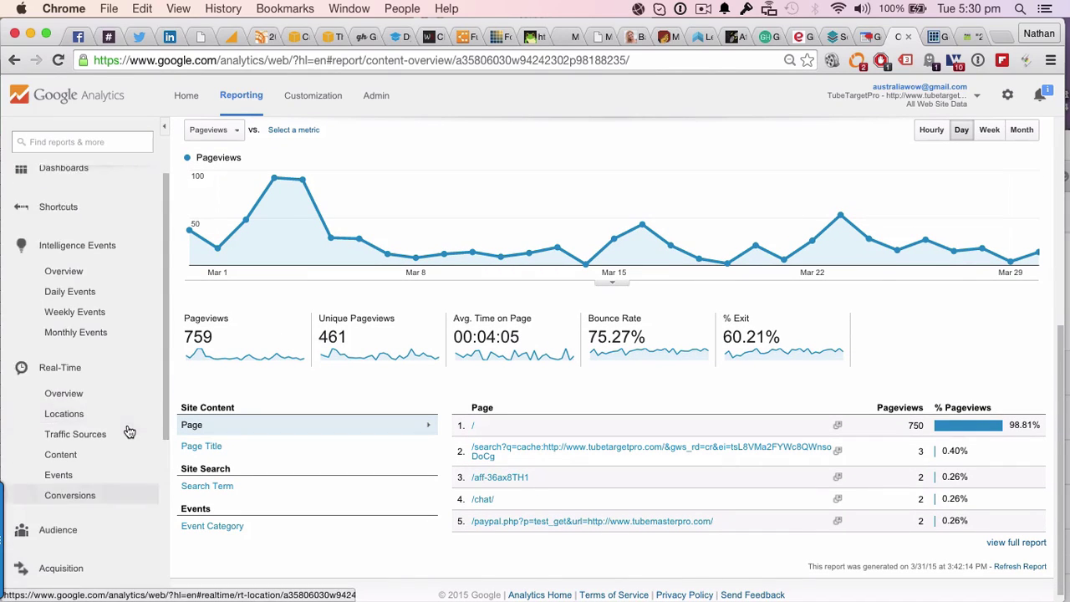
pyautogui.scroll(-5, 129, 433)
pyautogui.scroll(-1, 129, 432)
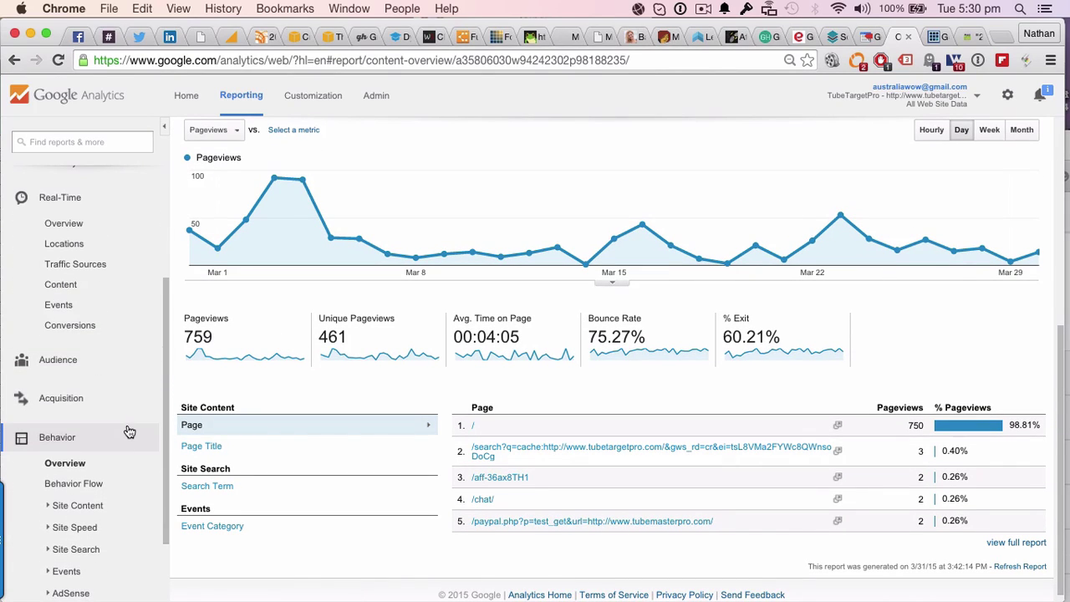
pyautogui.scroll(-2, 129, 432)
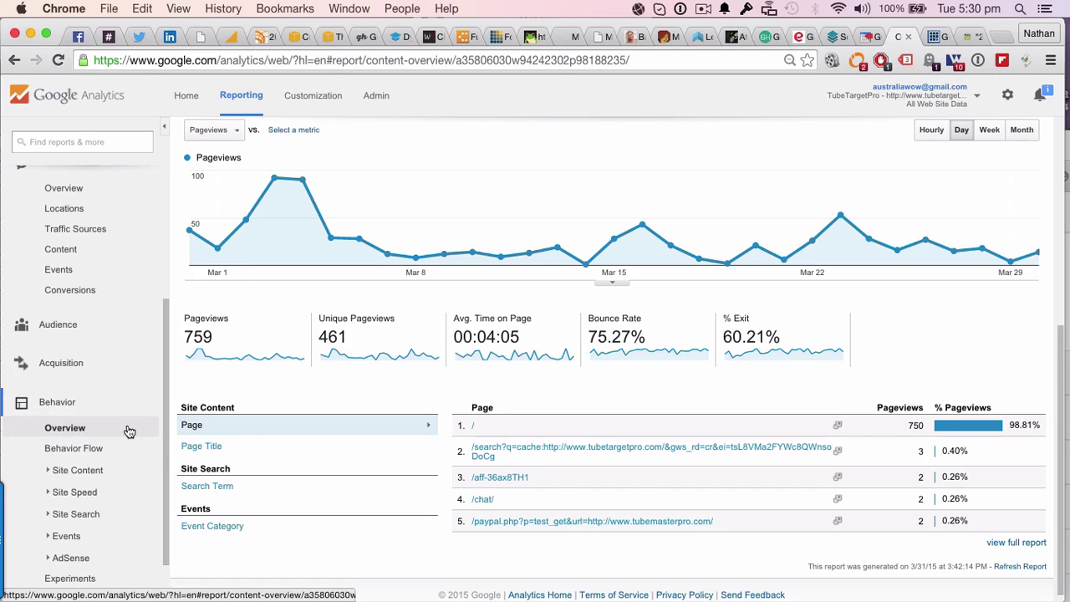
pyautogui.scroll(5, 130, 431)
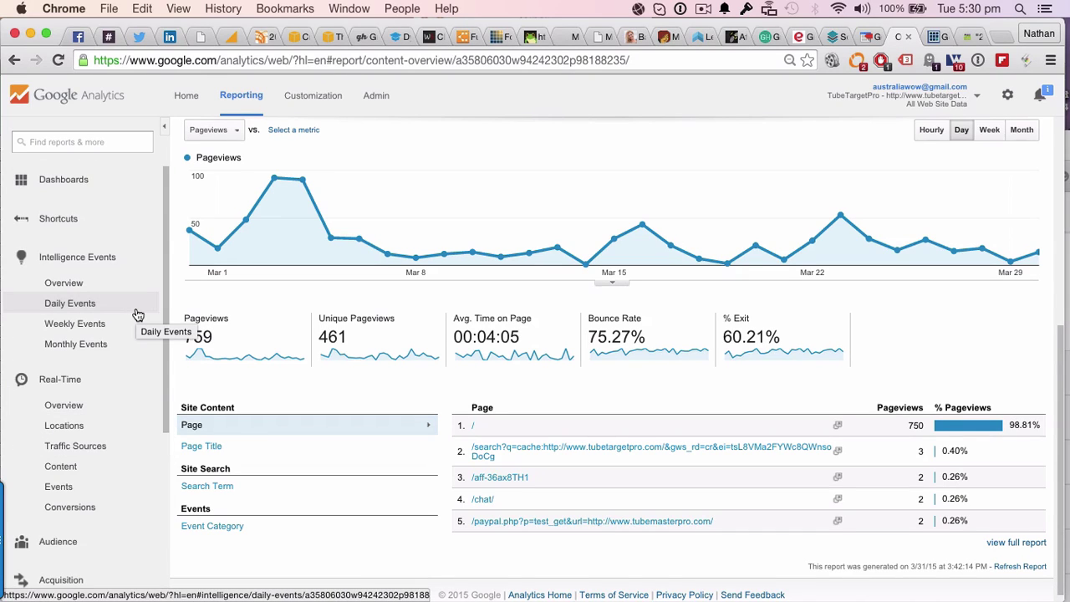
pyautogui.scroll(-6, 137, 314)
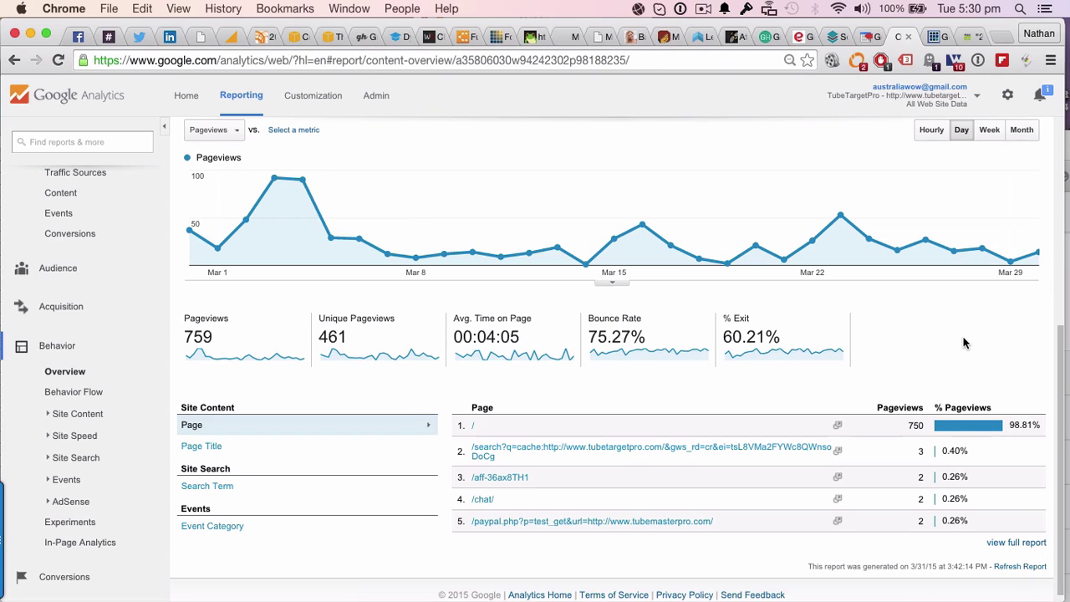
# Step: Look through the Get 100 Clients in 30 Days page and the lessons in its Twitter course video playlist
pyautogui.click(929, 37)
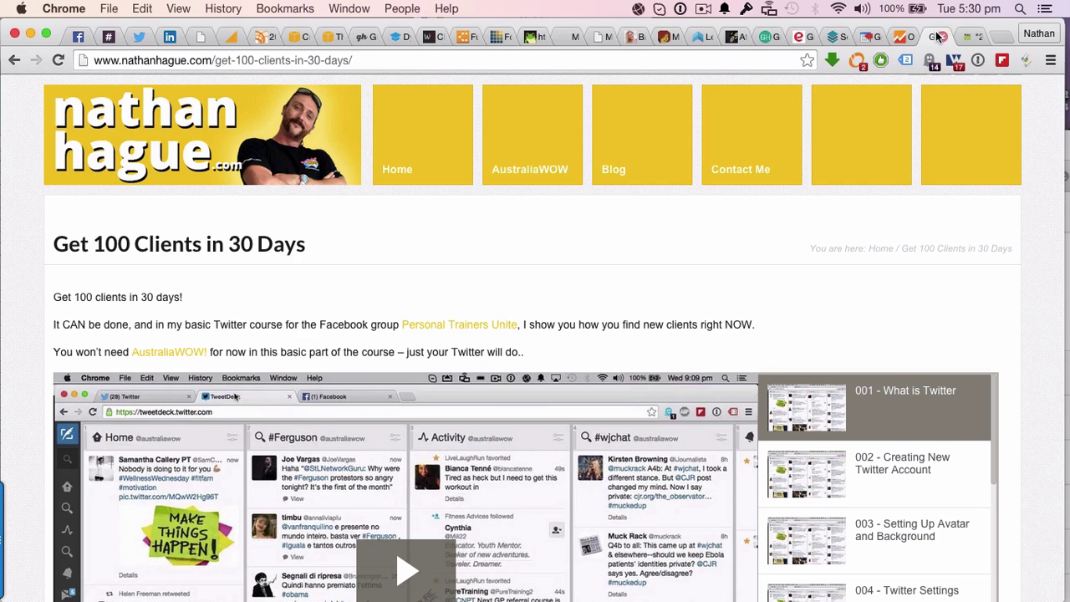
pyautogui.scroll(-1, 1037, 267)
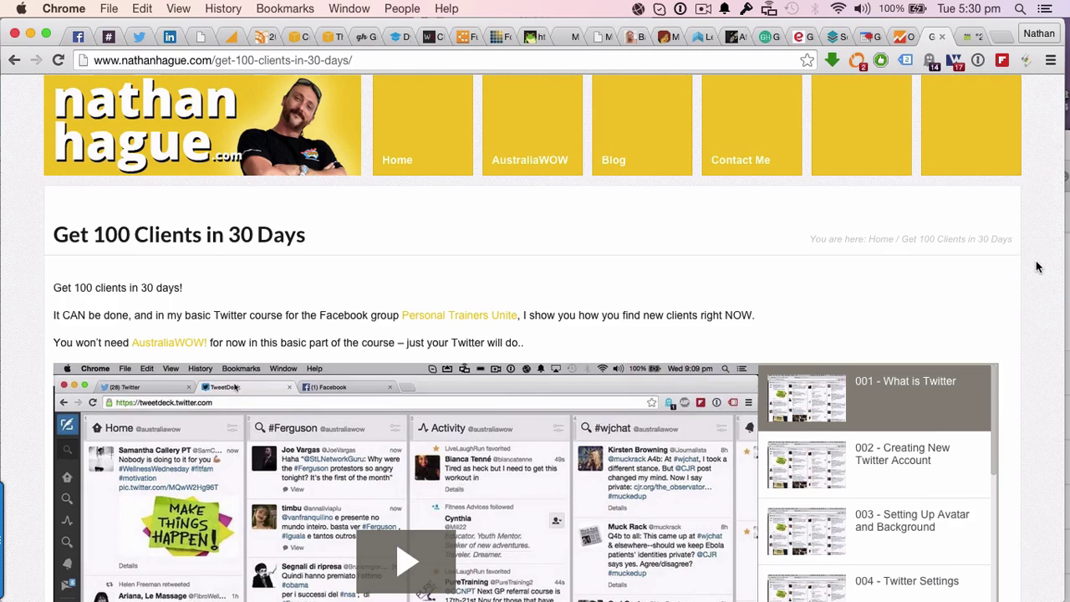
pyautogui.scroll(-5, 1037, 267)
pyautogui.scroll(-3, 1037, 266)
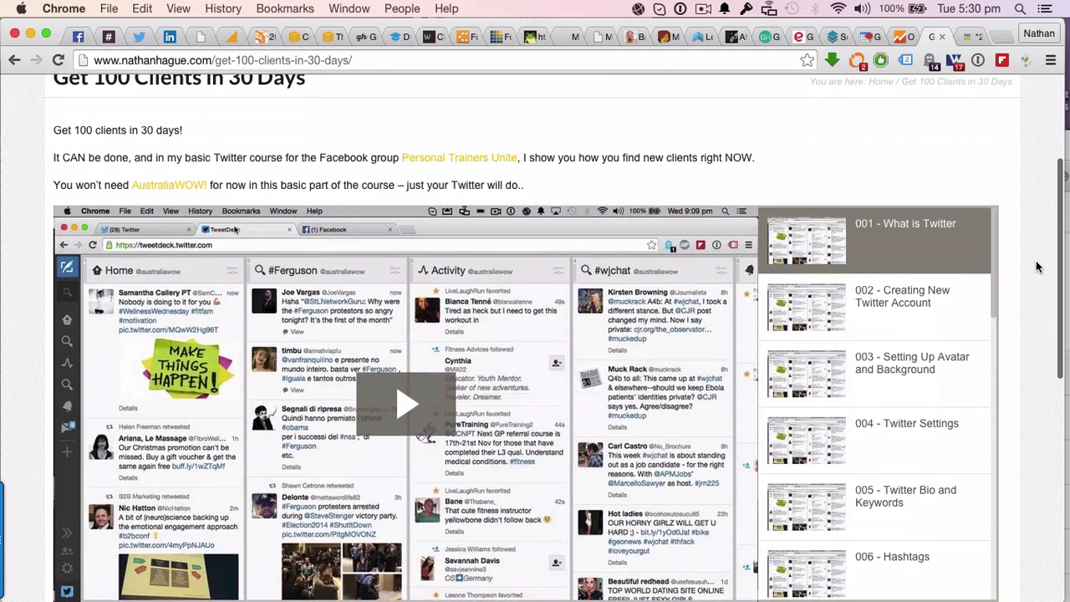
pyautogui.scroll(-3, 1034, 267)
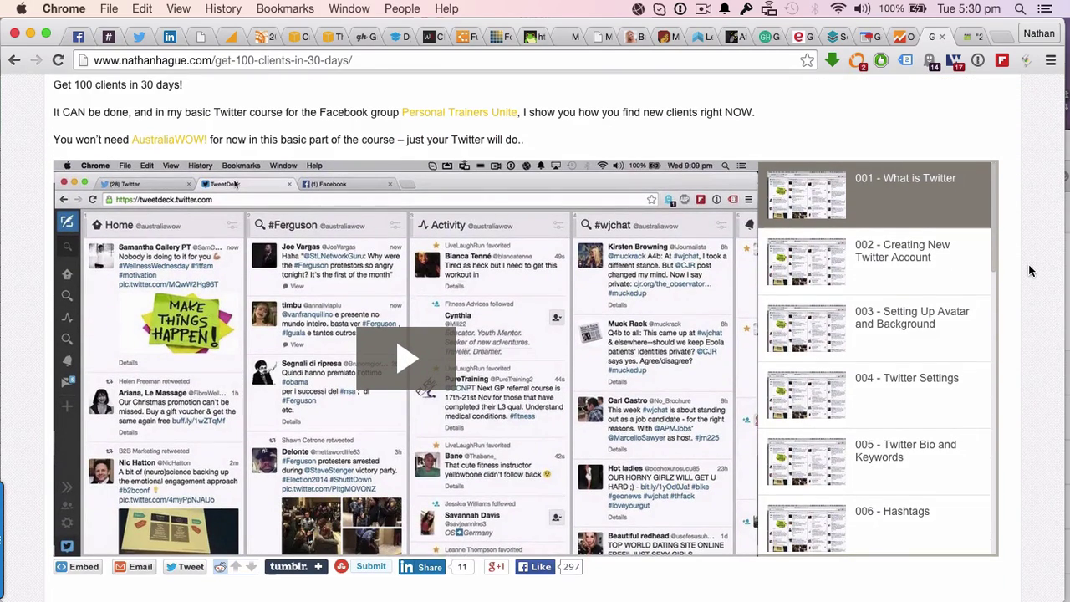
pyautogui.scroll(2, 1031, 270)
pyautogui.scroll(-15, 903, 287)
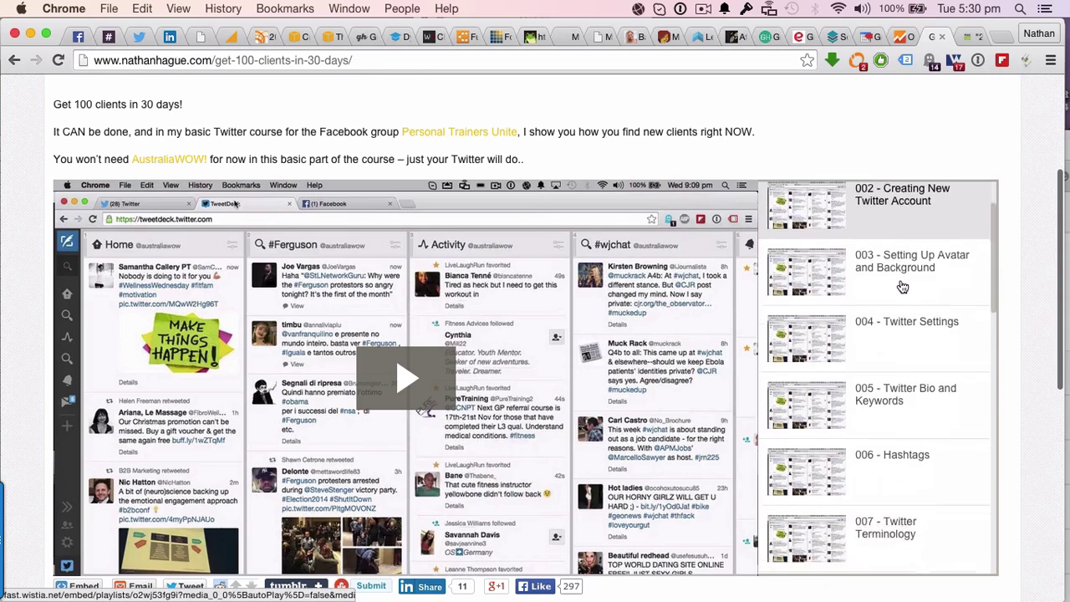
pyautogui.scroll(-4, 903, 287)
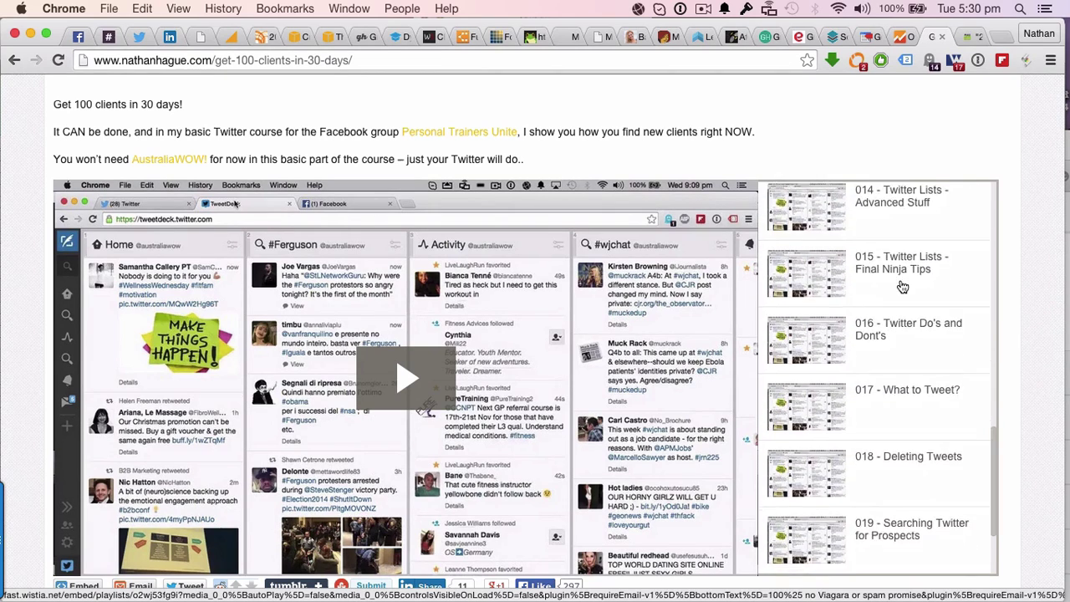
pyautogui.scroll(20, 901, 284)
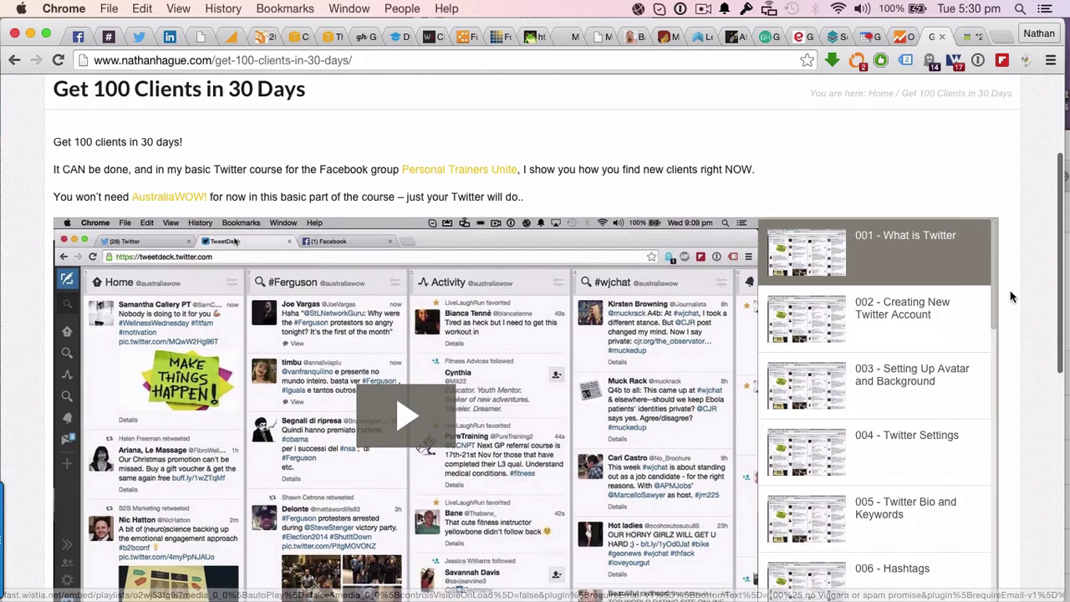
pyautogui.scroll(5, 1037, 276)
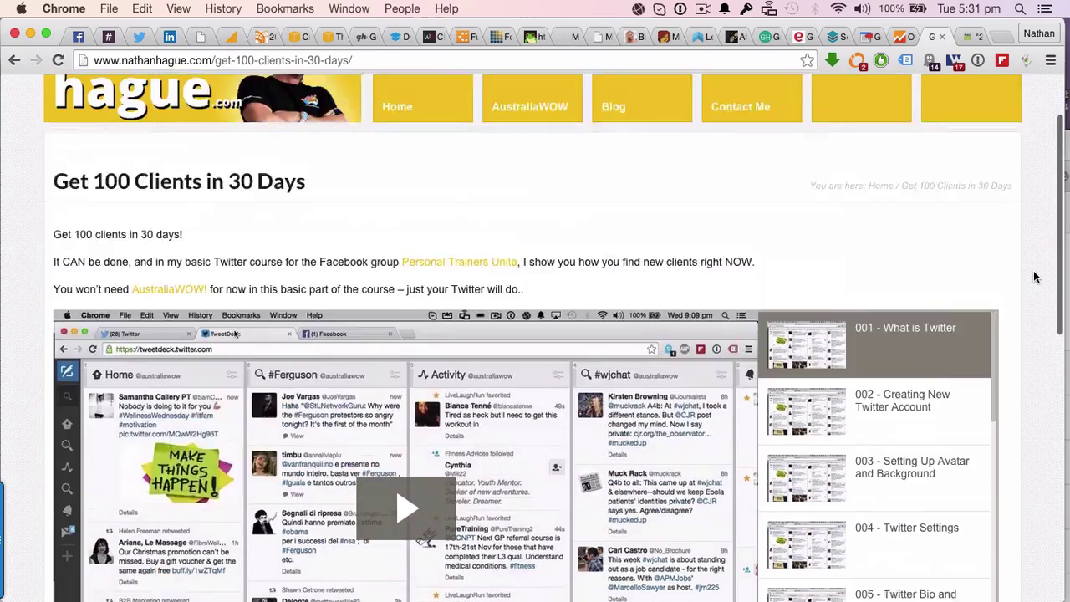
pyautogui.click(898, 37)
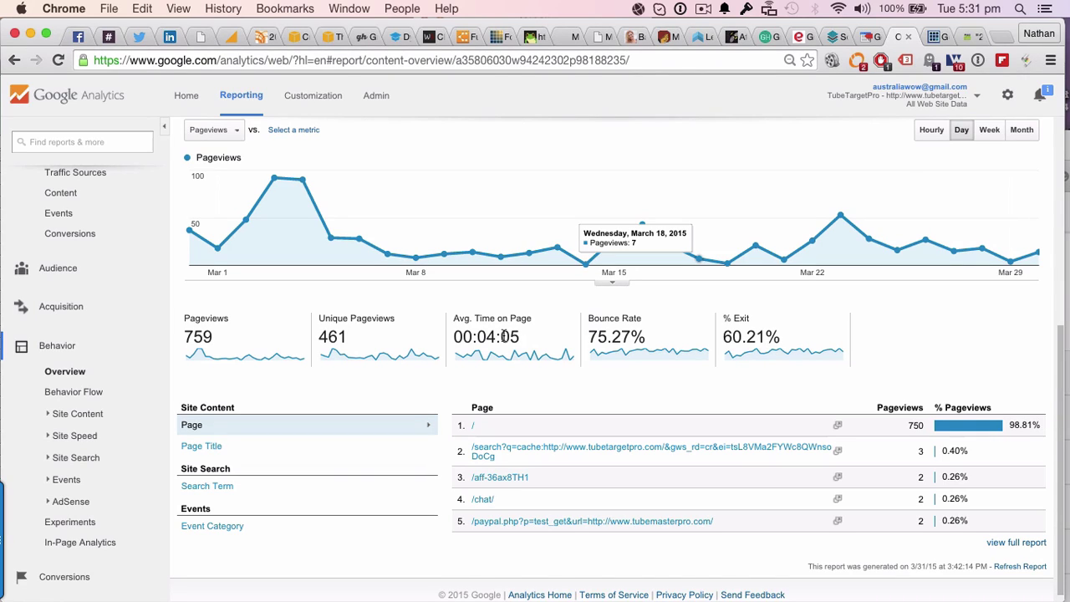
pyautogui.click(867, 37)
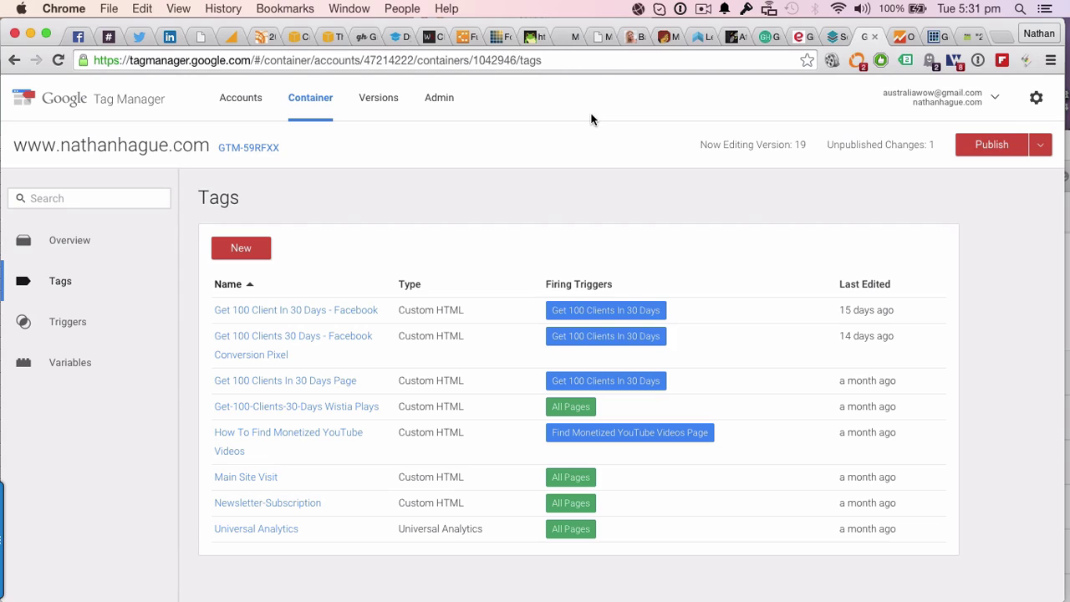
pyautogui.click(67, 325)
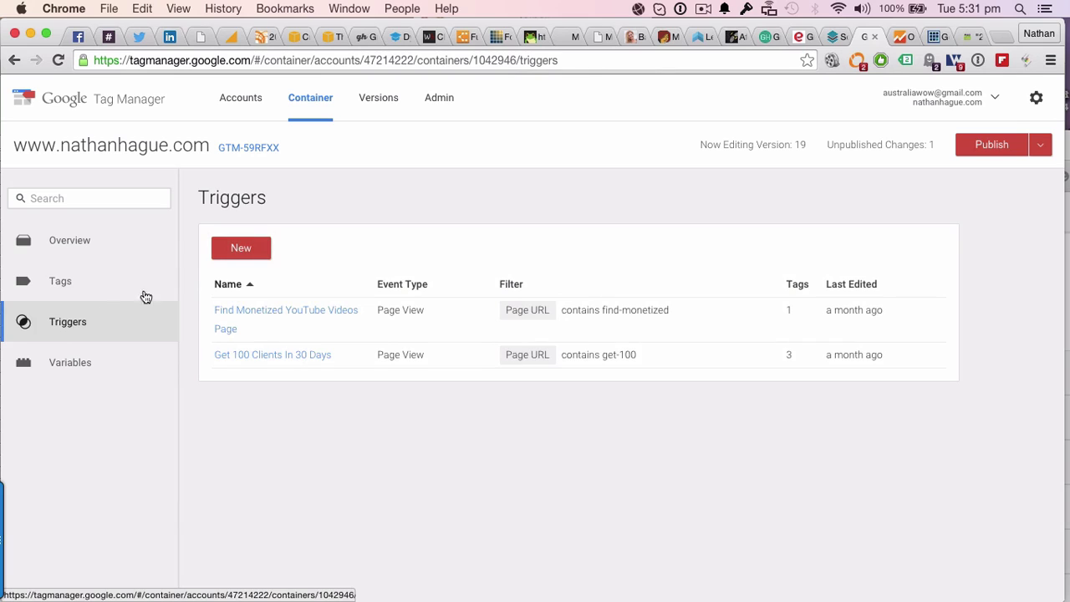
pyautogui.click(239, 249)
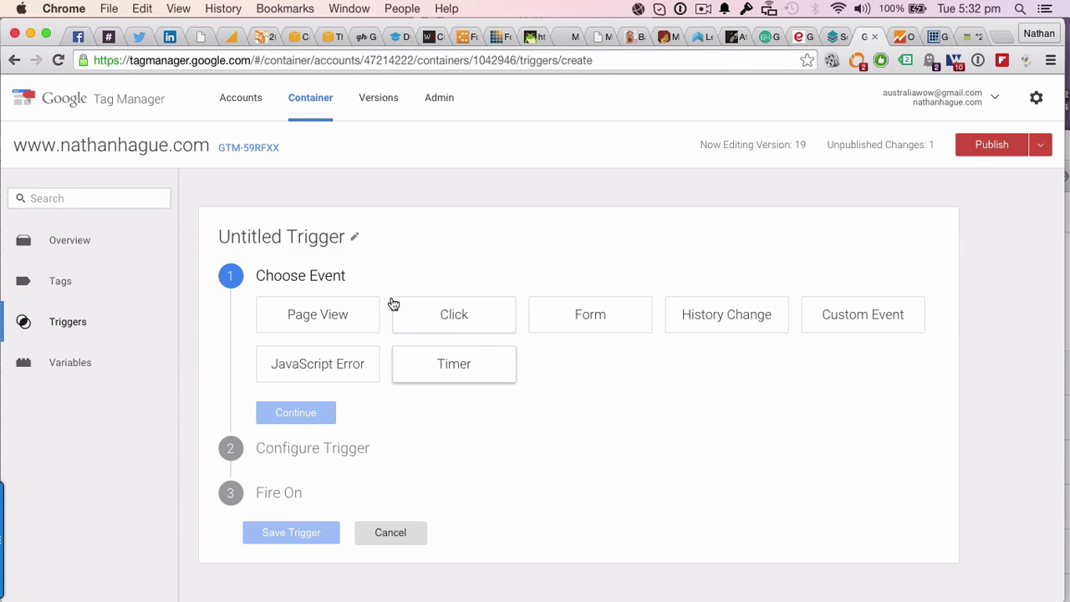
# Step: Name the new trigger "30 Second All Website Visitors"
pyautogui.click(354, 239)
pyautogui.moveTo(351, 238); pyautogui.dragTo(201, 243)
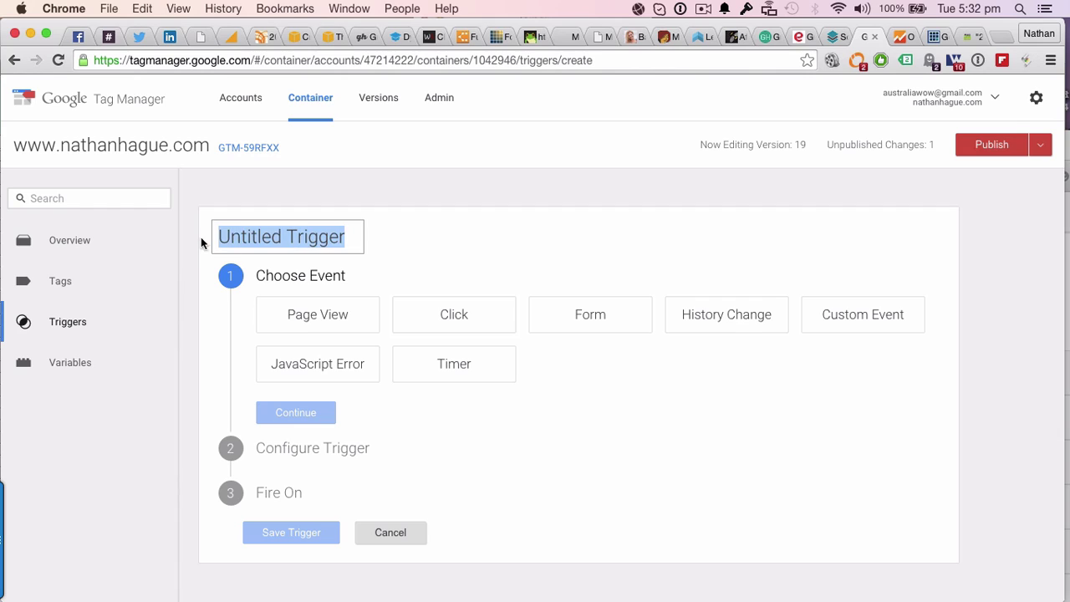
pyautogui.write('30 Second ')
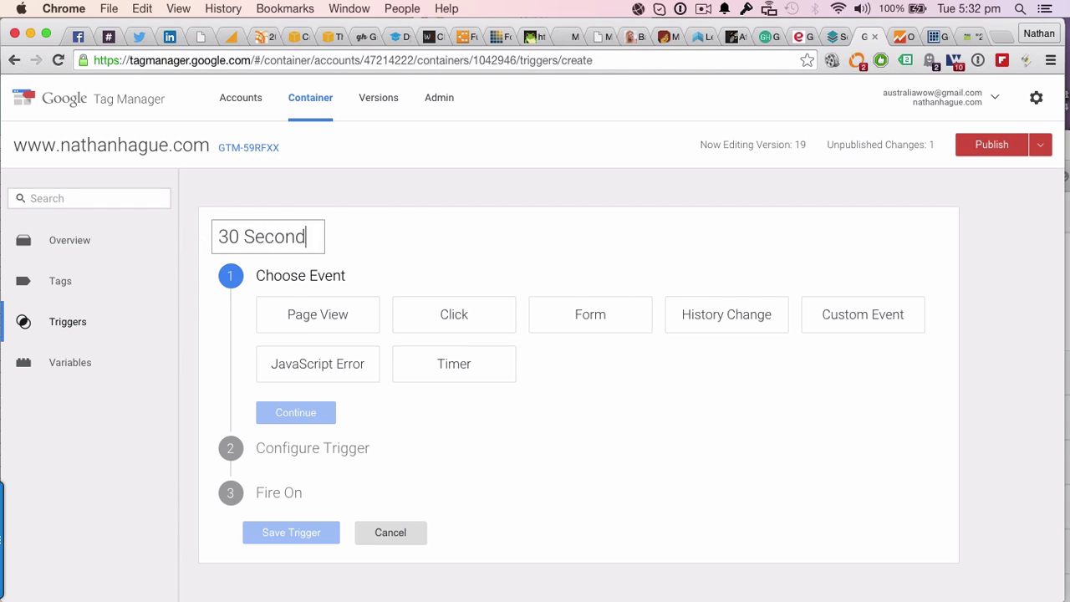
pyautogui.write('All W')
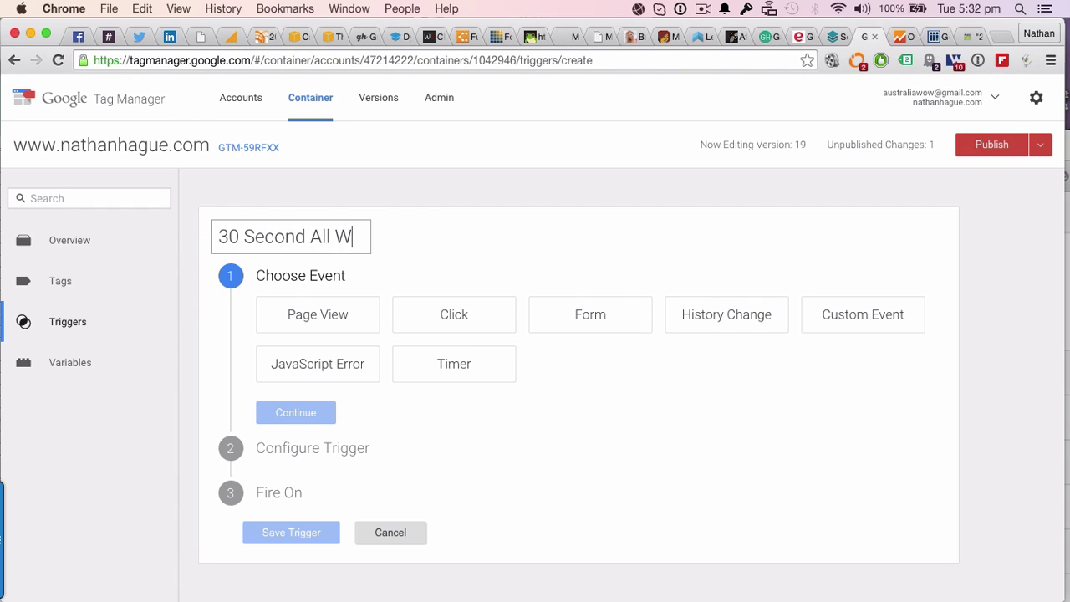
pyautogui.write('ebsite Visotor')
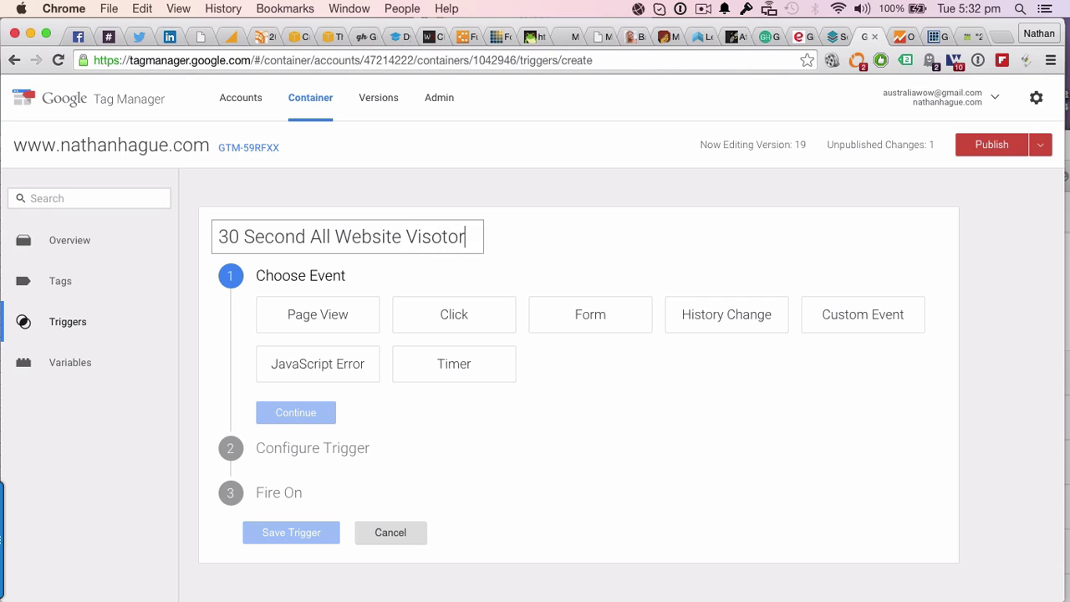
pyautogui.press('BackSpace')
pyautogui.press('BackSpace')
pyautogui.press('BackSpace')
pyautogui.press('BackSpace')
pyautogui.write('itors')
# Step: Make it a Timer trigger with an interval of 30000 milliseconds and a limit of 1
pyautogui.click(454, 368)
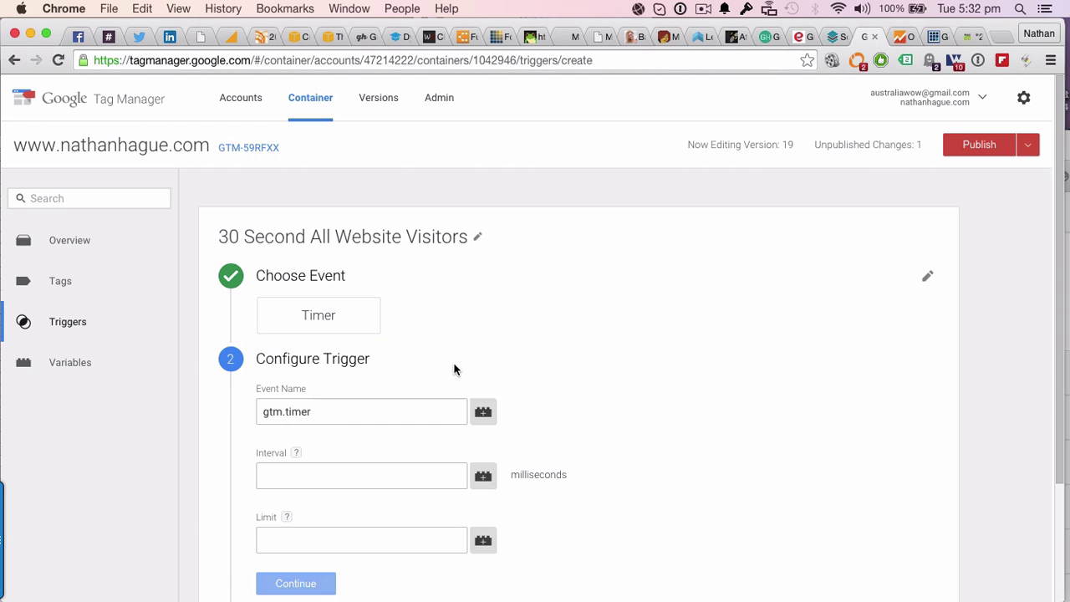
pyautogui.scroll(-3, 669, 402)
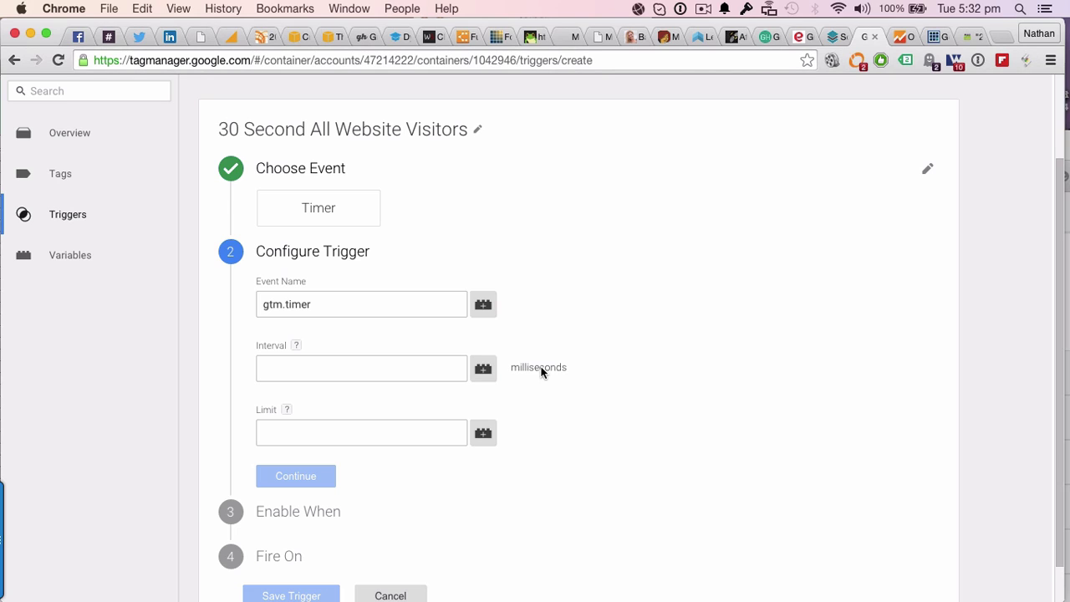
pyautogui.click(337, 372)
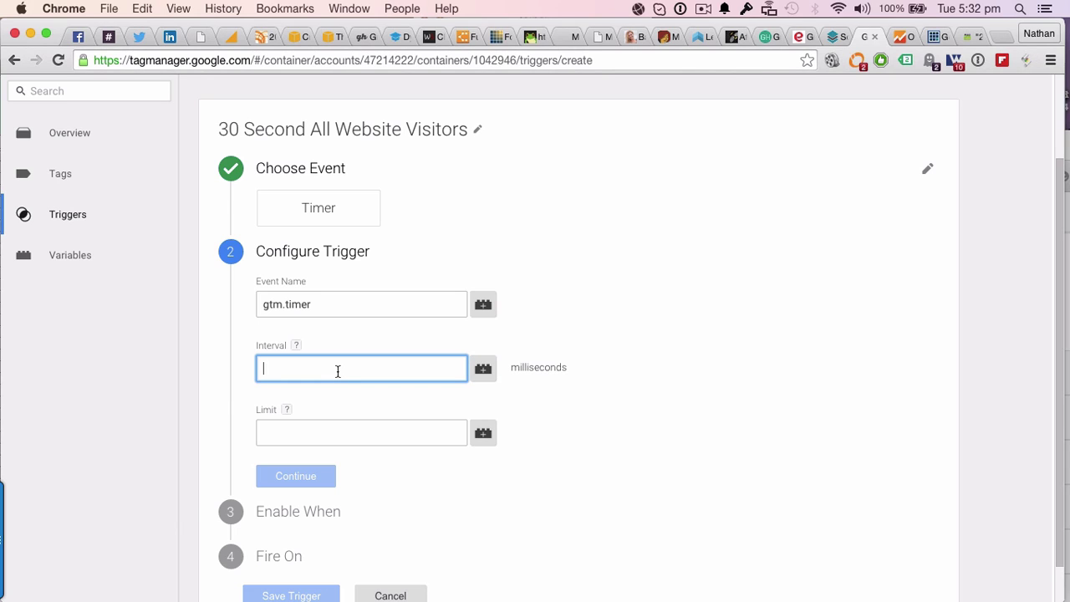
pyautogui.write('30000')
pyautogui.click(343, 439)
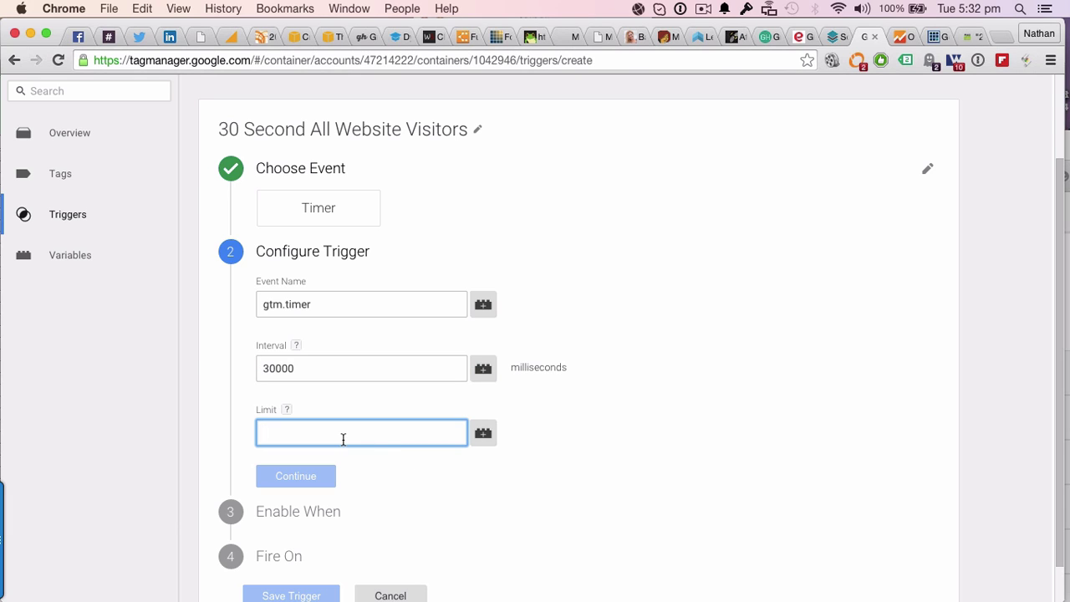
pyautogui.write('1')
pyautogui.click(561, 499)
pyautogui.scroll(-1, 561, 499)
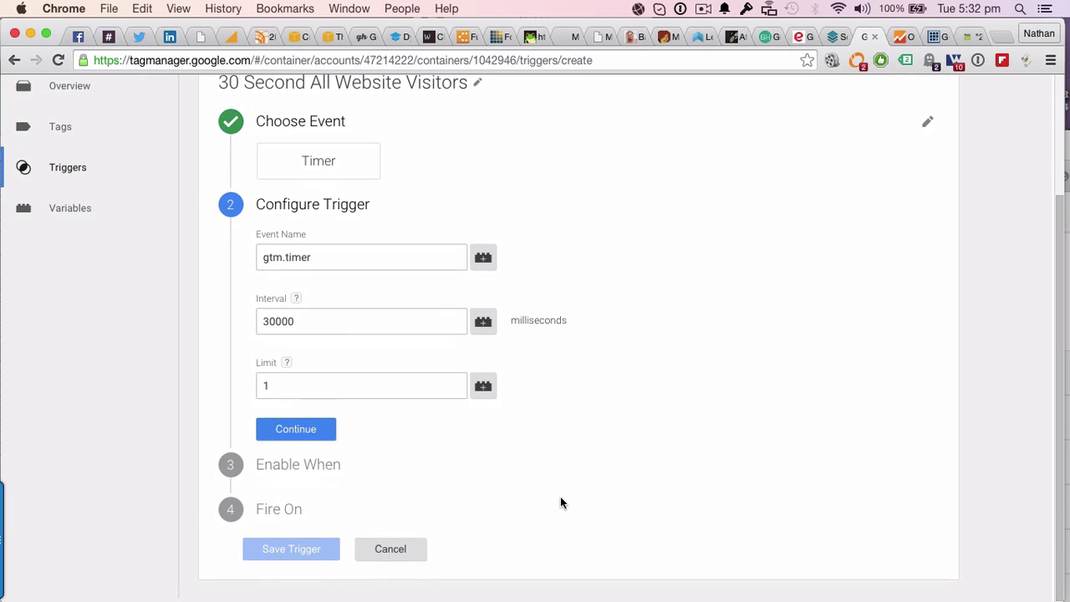
pyautogui.click(306, 432)
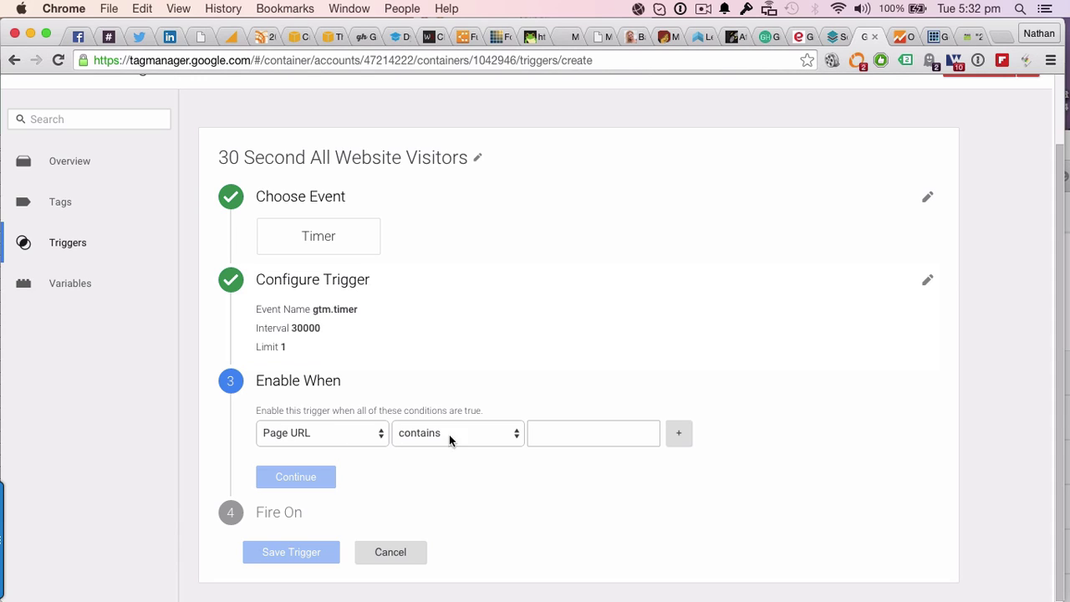
# Step: Enable the timer trigger when the Page URL contains nathanhague.com, and save the trigger to fire on all timers
pyautogui.click(544, 430)
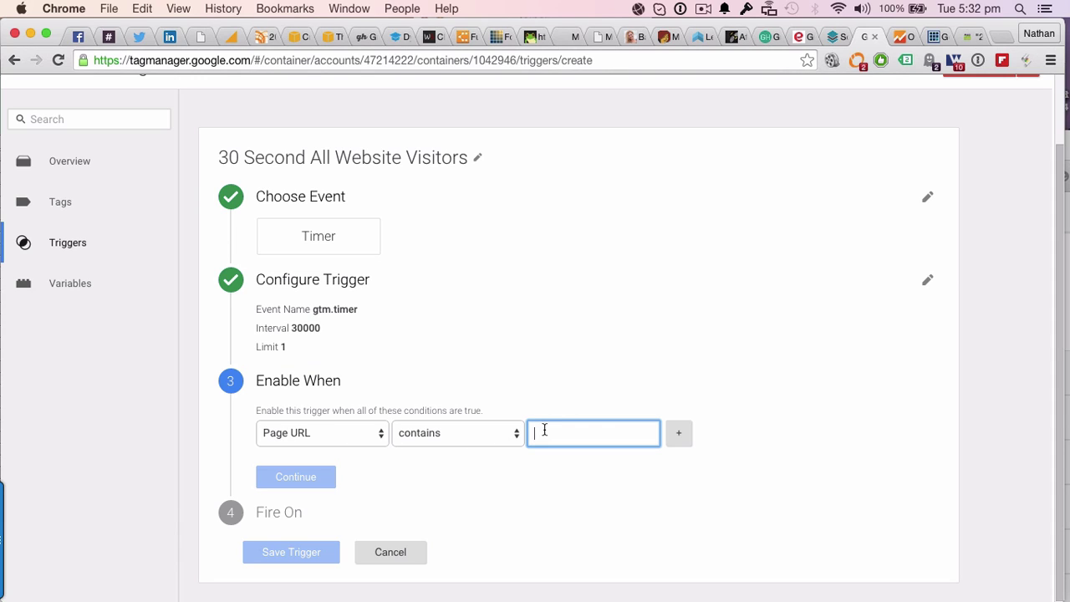
pyautogui.write('nathanhaque.co')
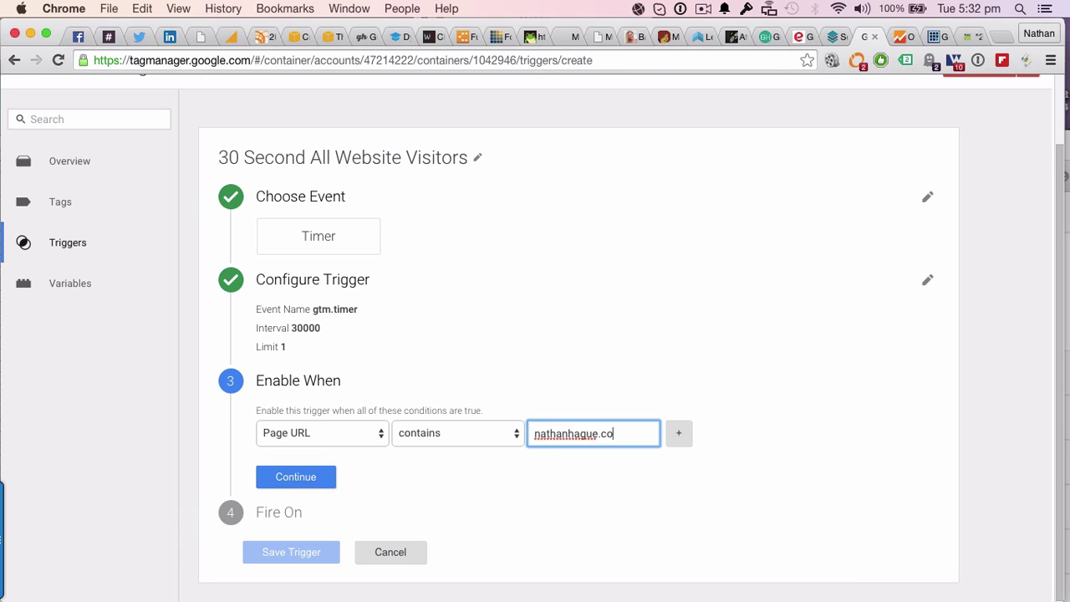
pyautogui.write('m')
pyautogui.click(307, 477)
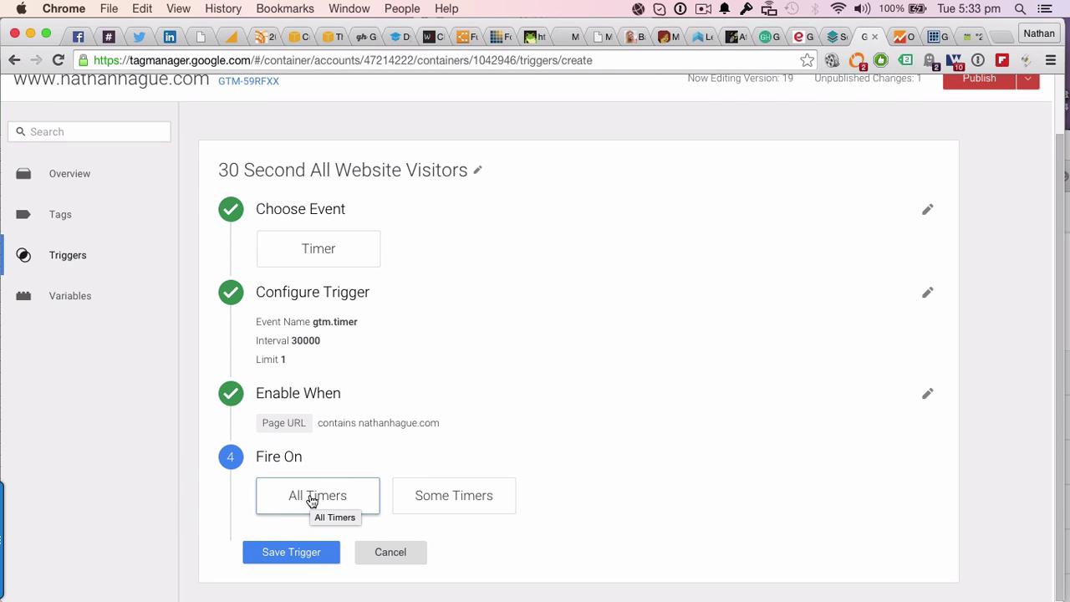
pyautogui.click(295, 553)
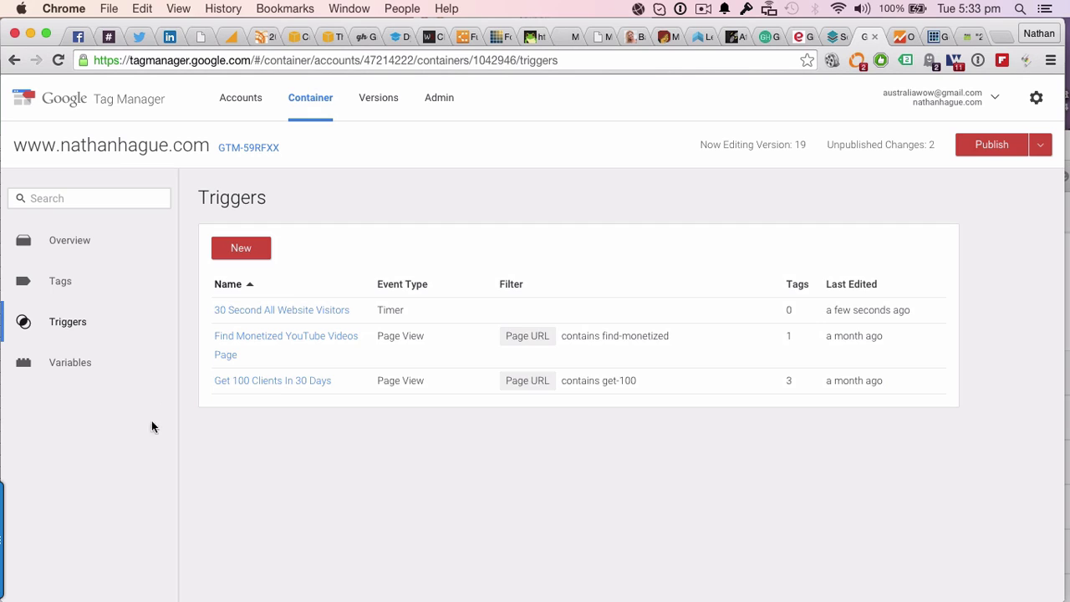
# Step: Start a new tag named "Facebook LAME PIXEL" and make it a Custom HTML Tag
pyautogui.click(59, 286)
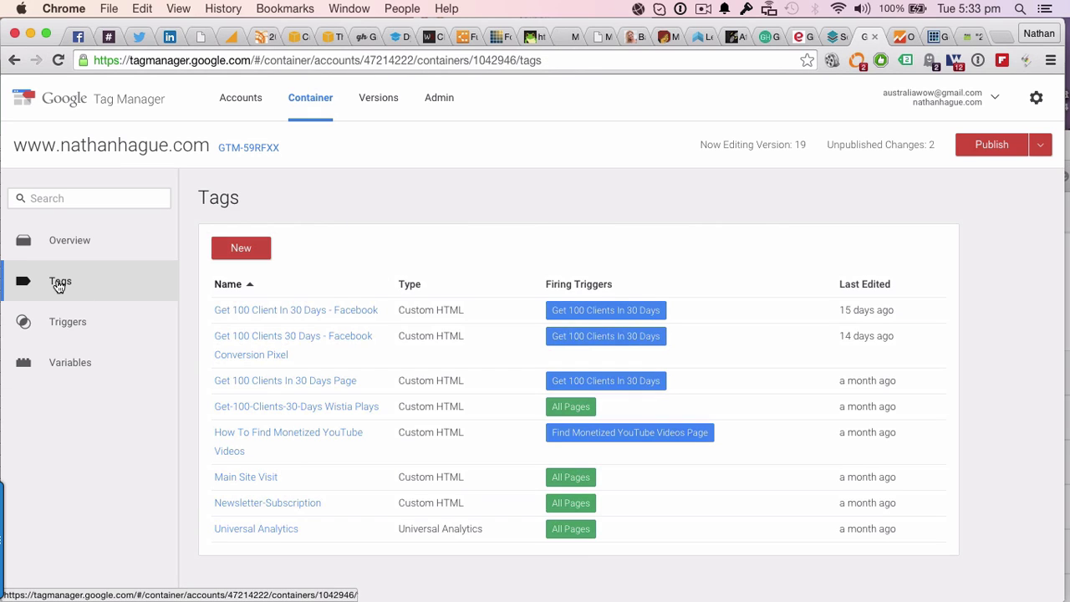
pyautogui.click(241, 248)
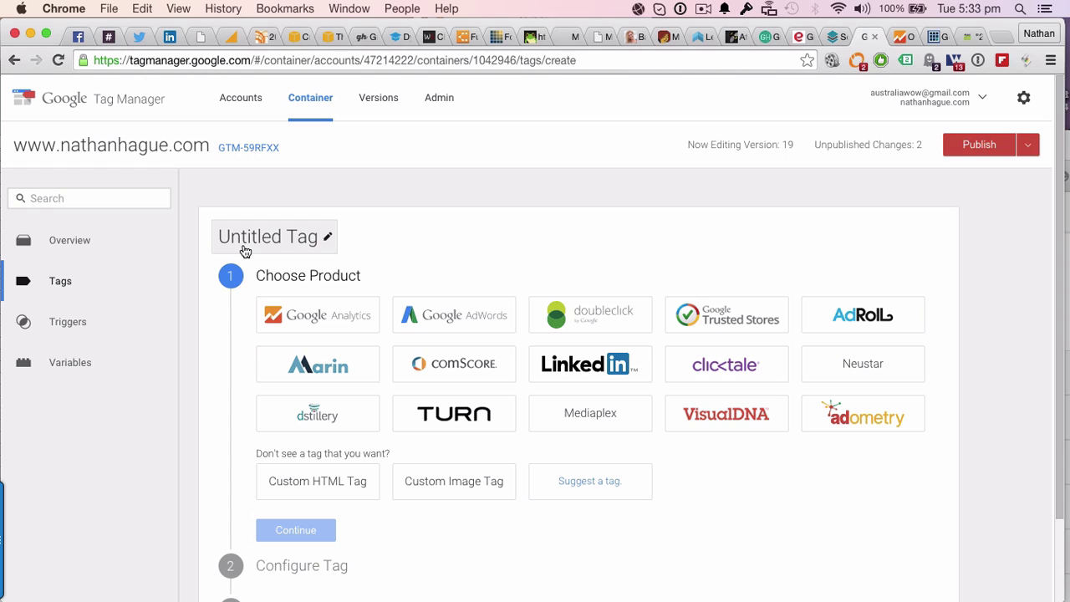
pyautogui.click(325, 240)
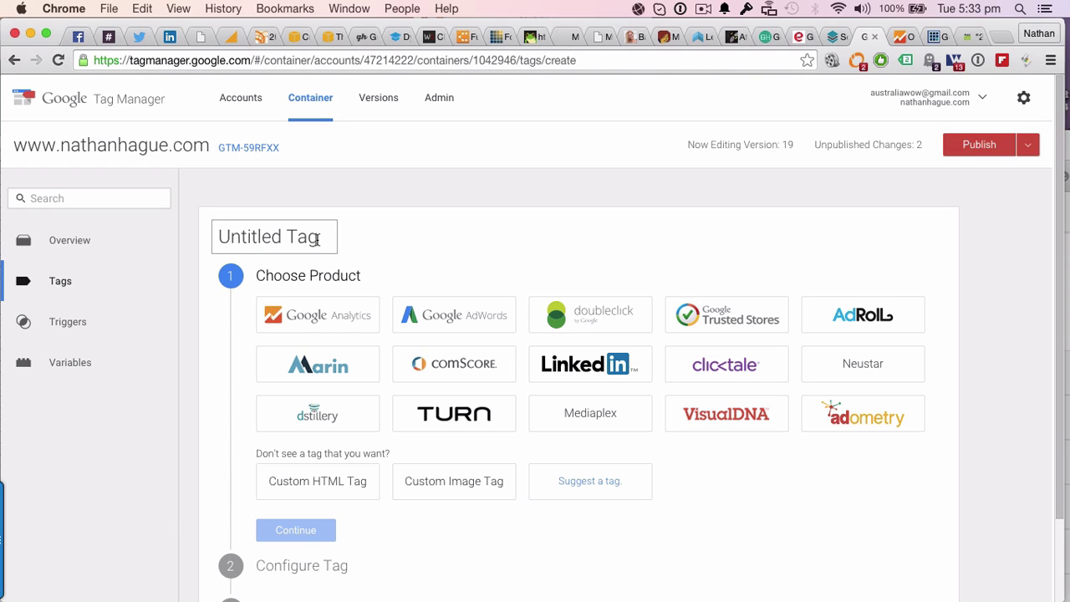
pyautogui.moveTo(318, 240); pyautogui.dragTo(198, 235)
pyautogui.write('Faceboo')
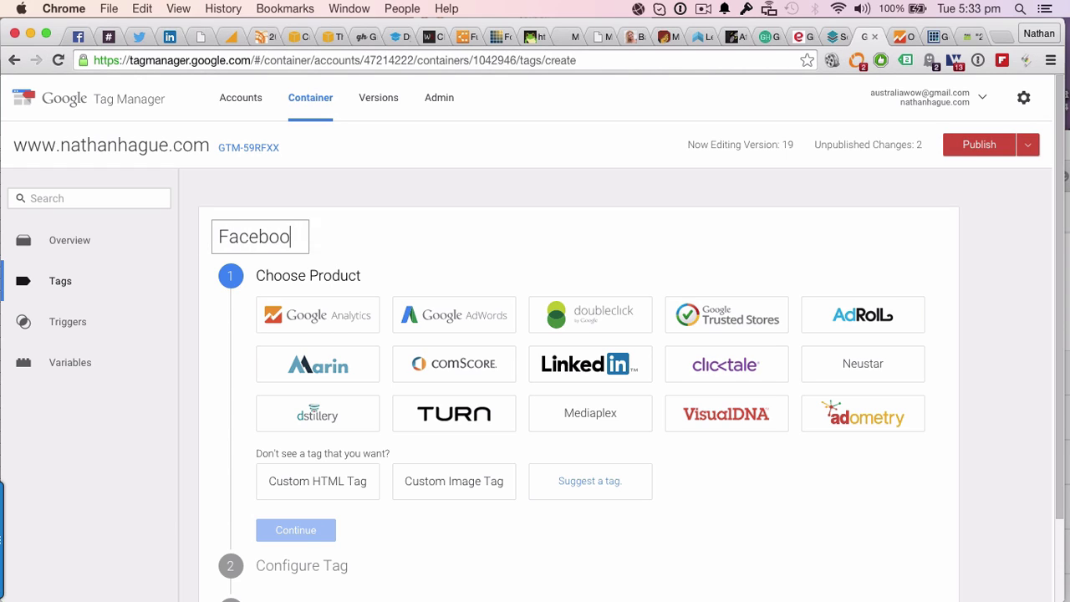
pyautogui.write('k LAM')
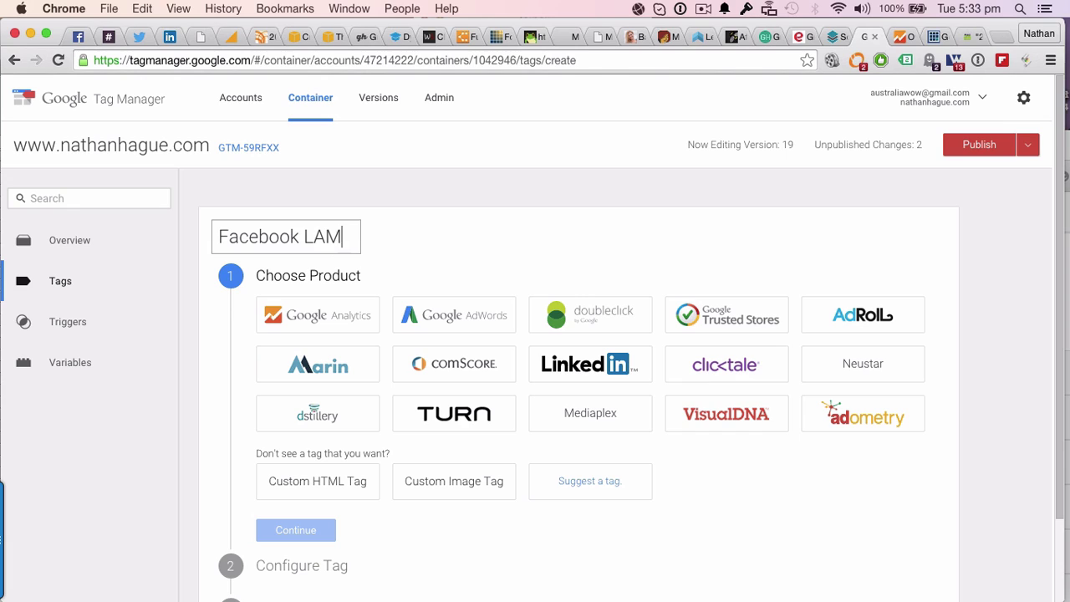
pyautogui.write('E PIXEL')
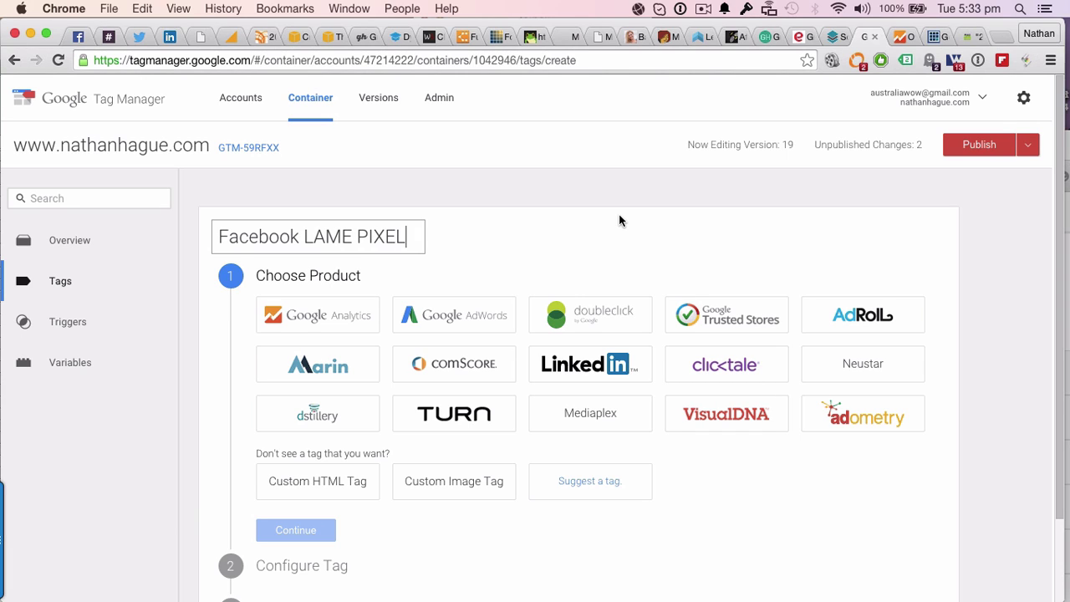
pyautogui.click(320, 483)
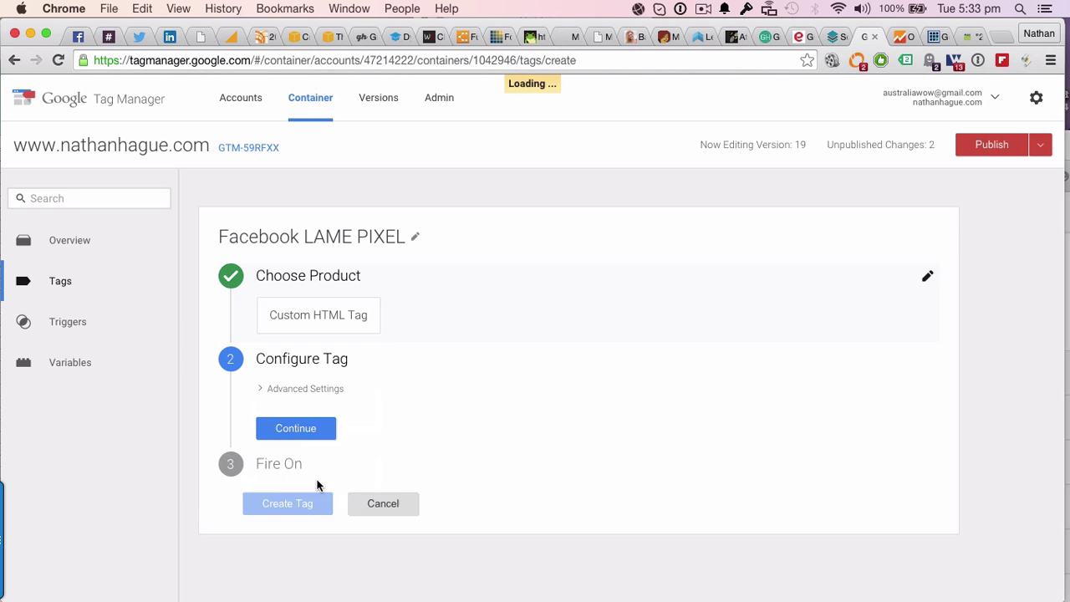
# Step: Switch to Facebook's Conversion Tracking page and copy the pixel code of LAME PIXEL
pyautogui.click(76, 36)
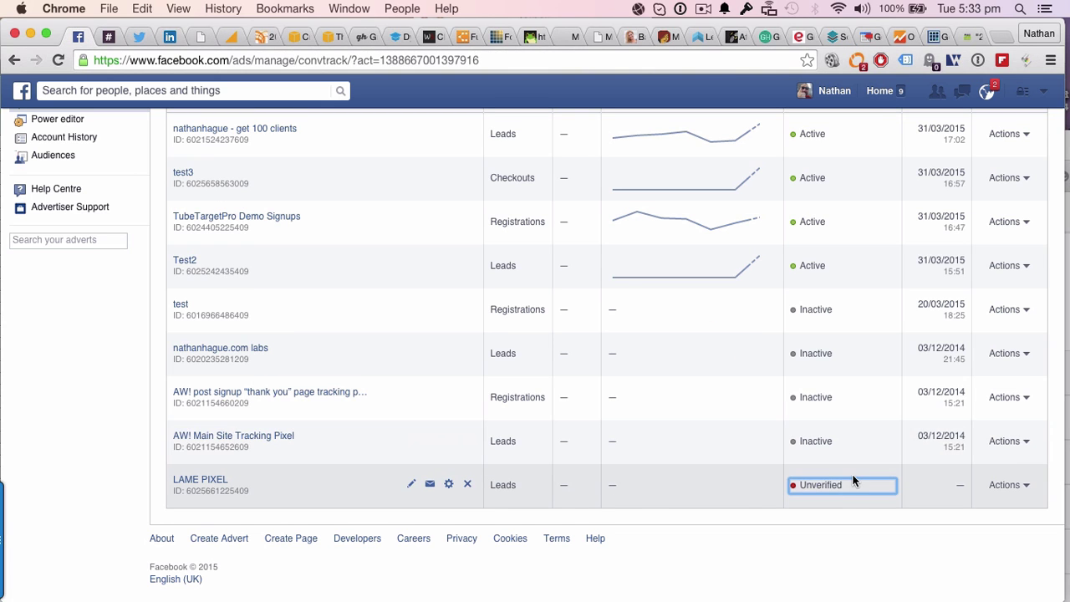
pyautogui.click(449, 484)
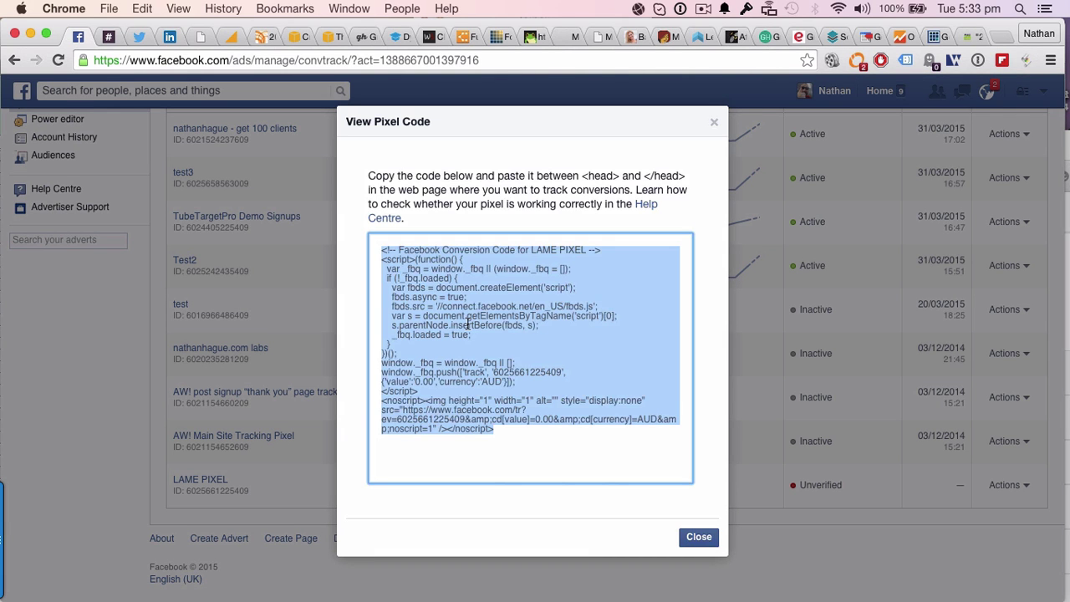
pyautogui.click(701, 538)
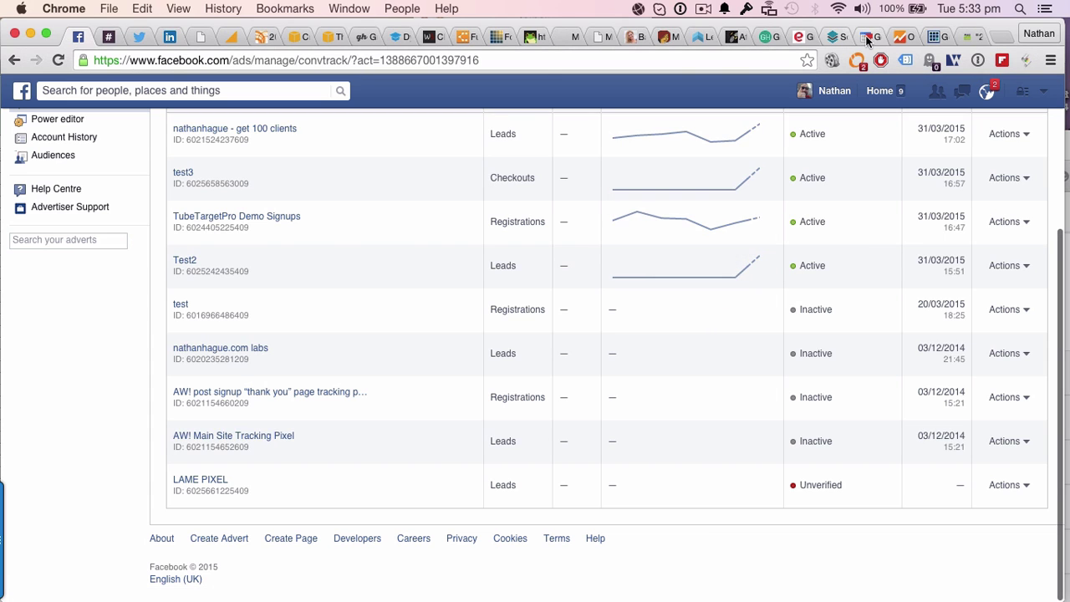
# Step: Back in Google Tag Manager, paste the copied pixel code as the tag's HTML and enable Support document.write
pyautogui.click(867, 39)
pyautogui.click(359, 426)
pyautogui.press('cmd+v')
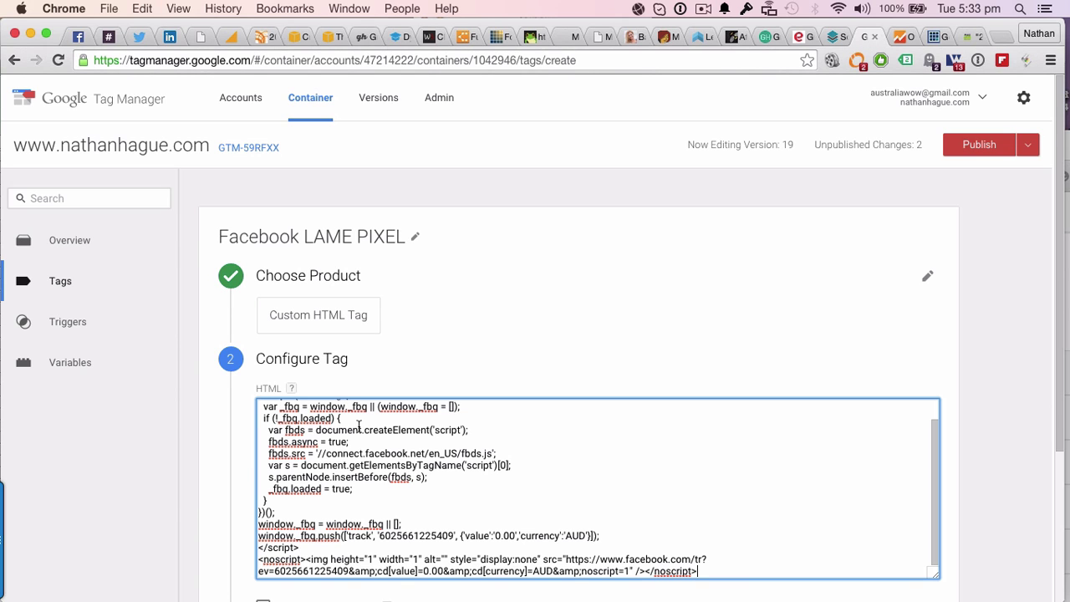
pyautogui.click(988, 439)
pyautogui.scroll(-3, 988, 442)
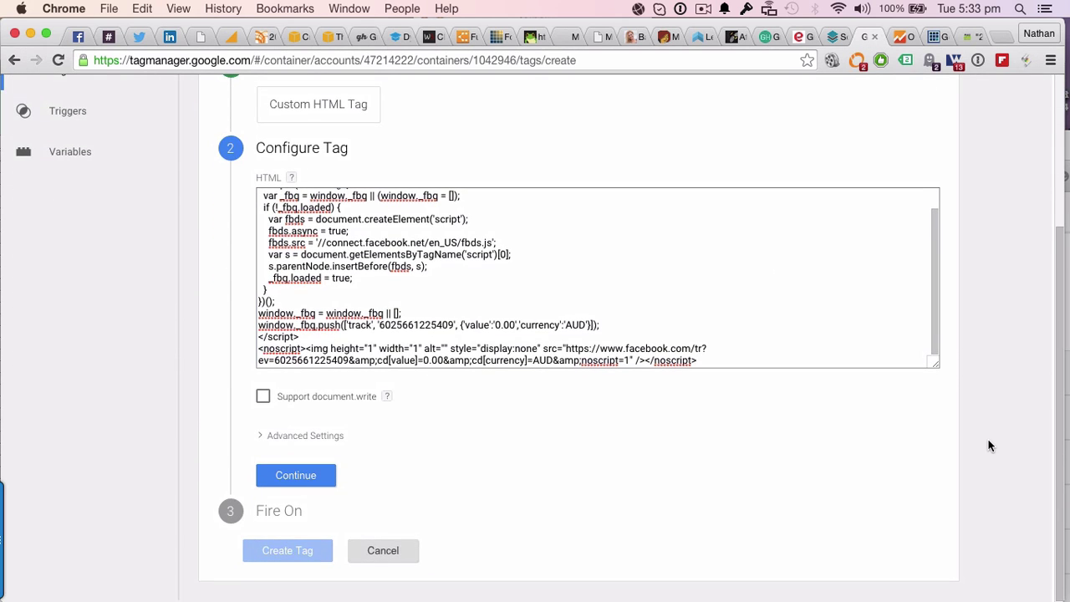
pyautogui.click(262, 399)
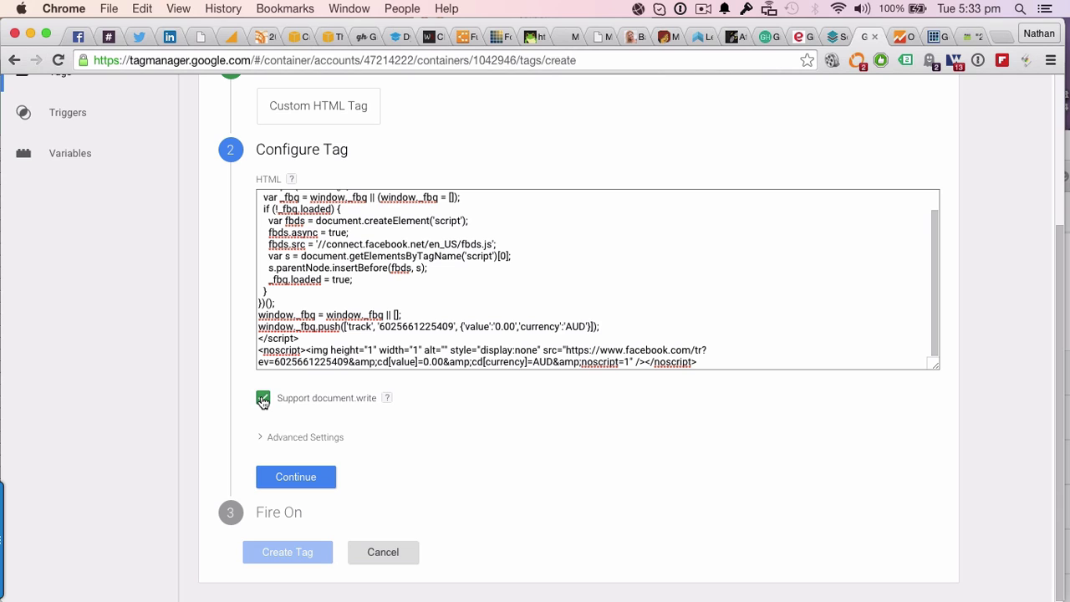
pyautogui.click(295, 477)
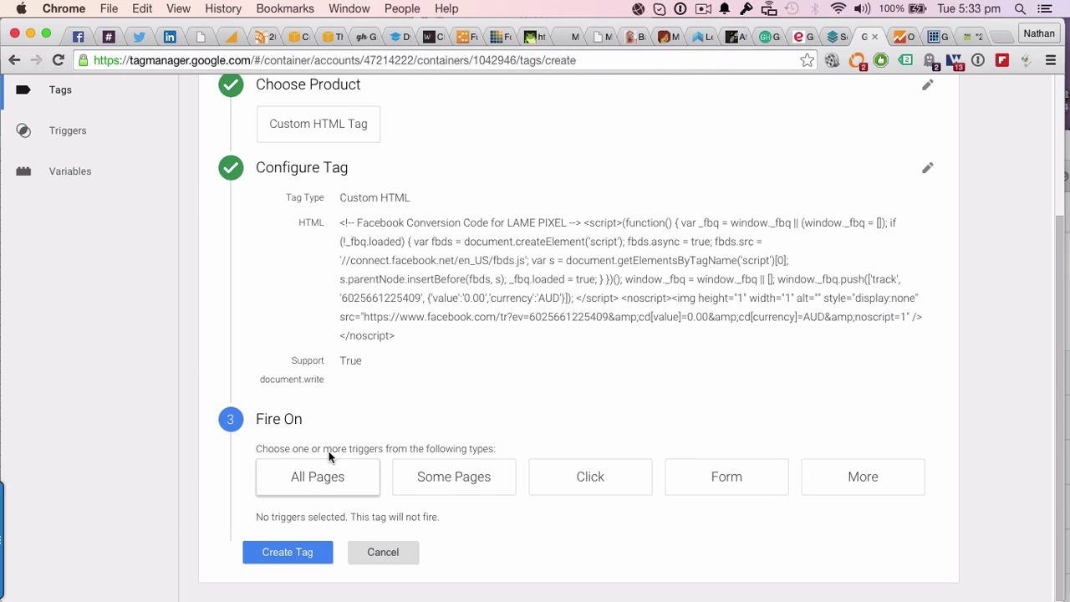
# Step: Set the tag to fire on the existing "30 Second All Website Visitors" trigger and create the tag
pyautogui.click(875, 483)
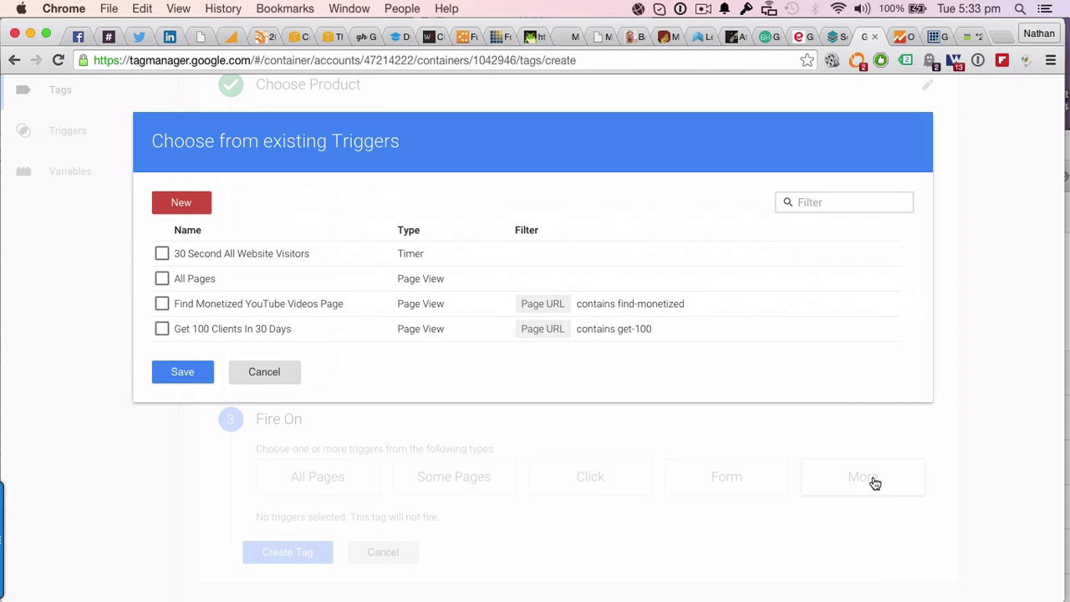
pyautogui.click(162, 254)
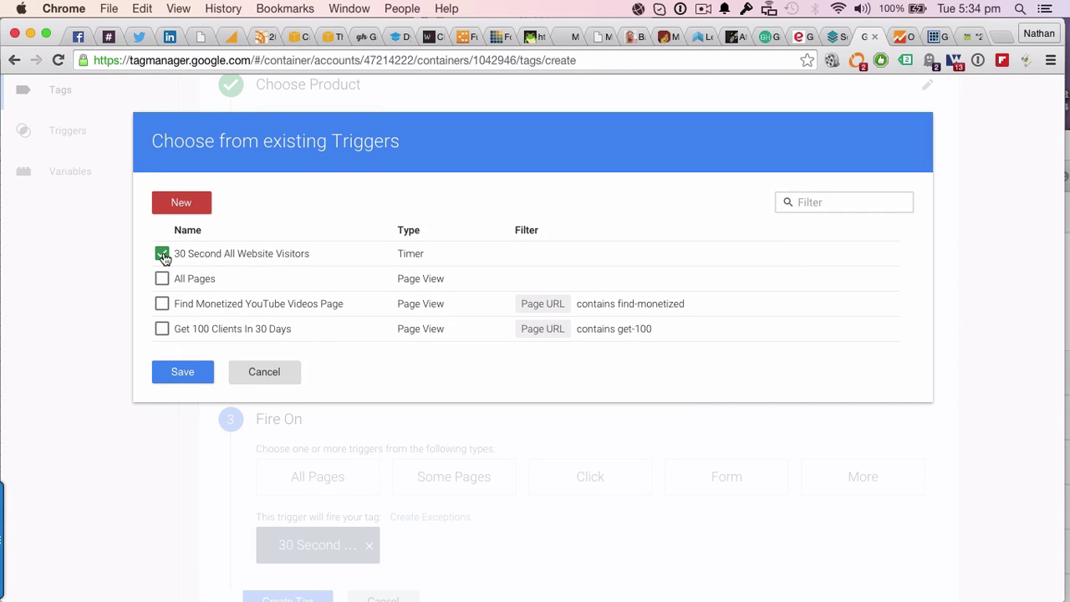
pyautogui.click(184, 373)
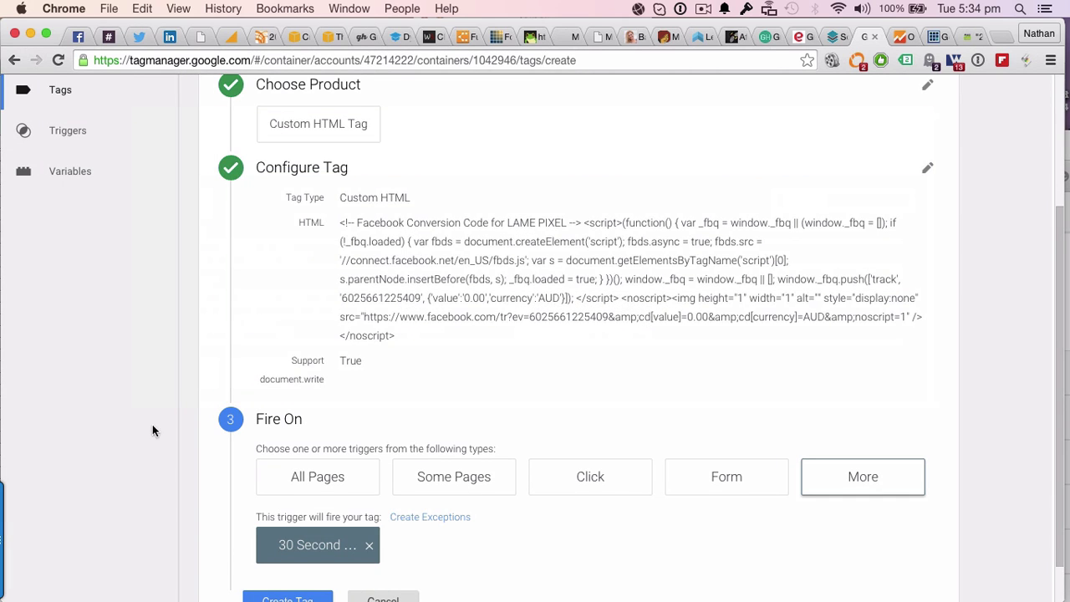
pyautogui.scroll(-2, 142, 439)
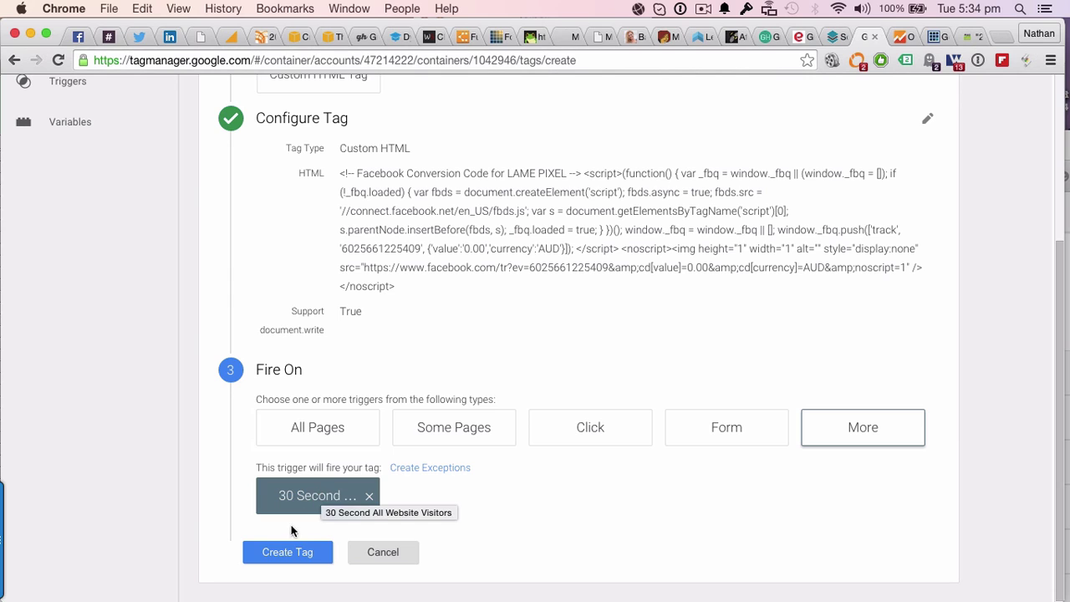
pyautogui.click(284, 550)
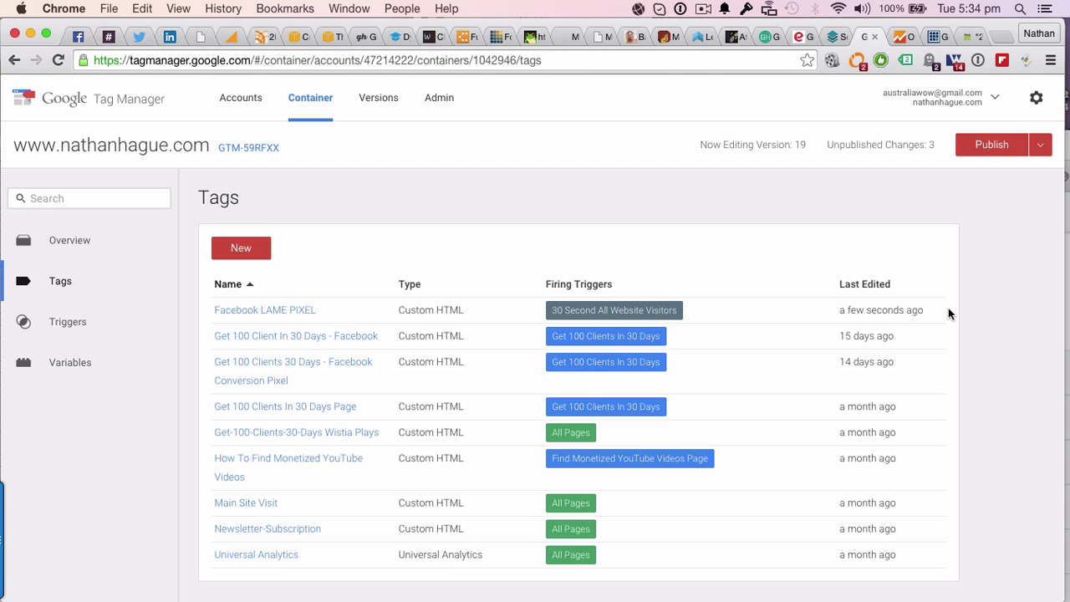
pyautogui.click(992, 151)
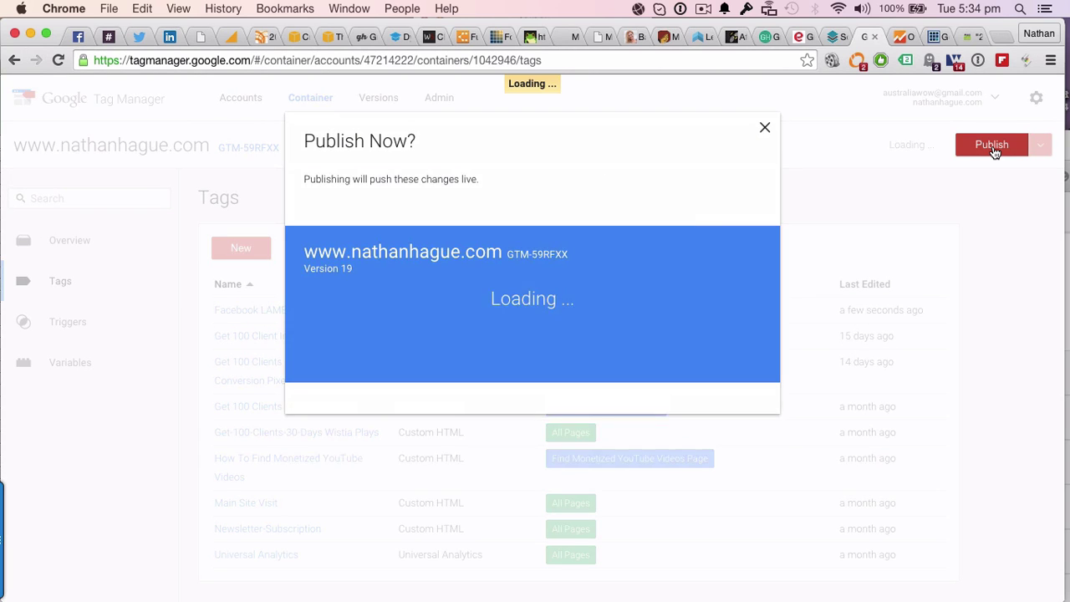
pyautogui.click(365, 425)
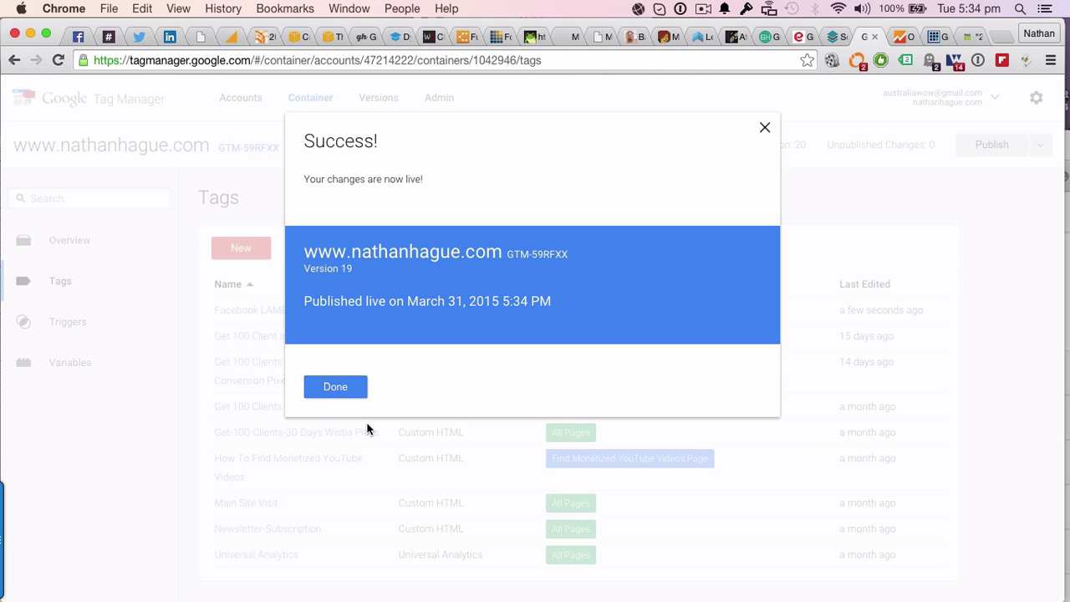
pyautogui.click(335, 388)
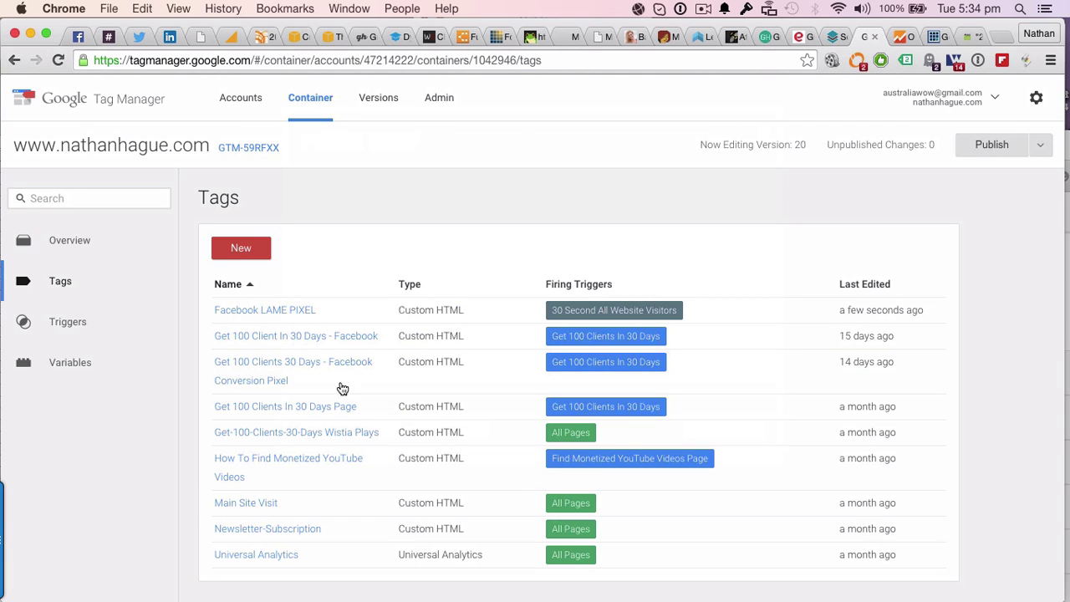
pyautogui.click(1040, 147)
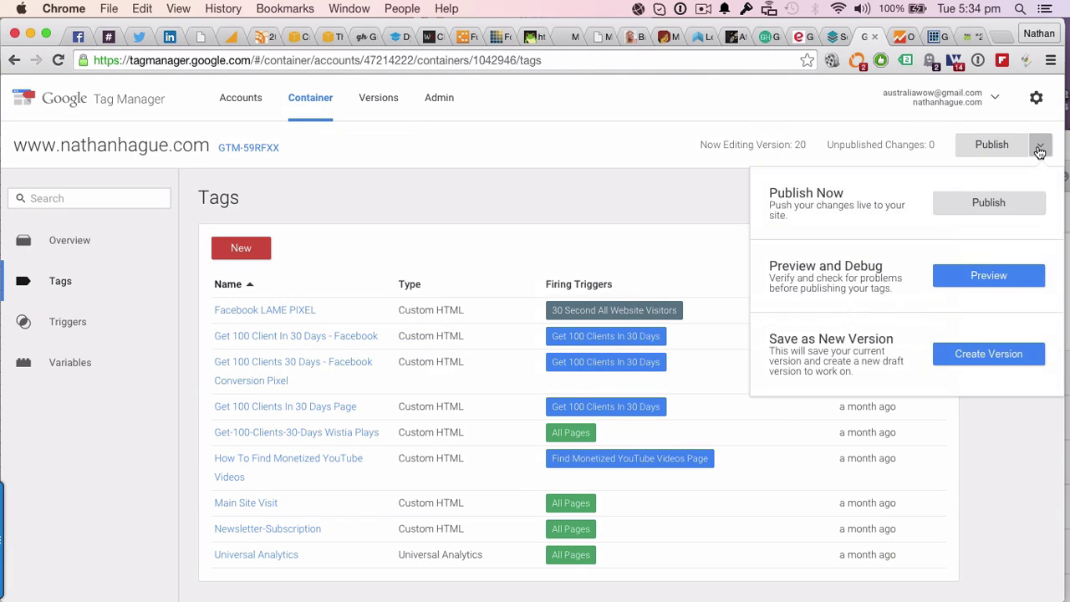
pyautogui.click(1001, 279)
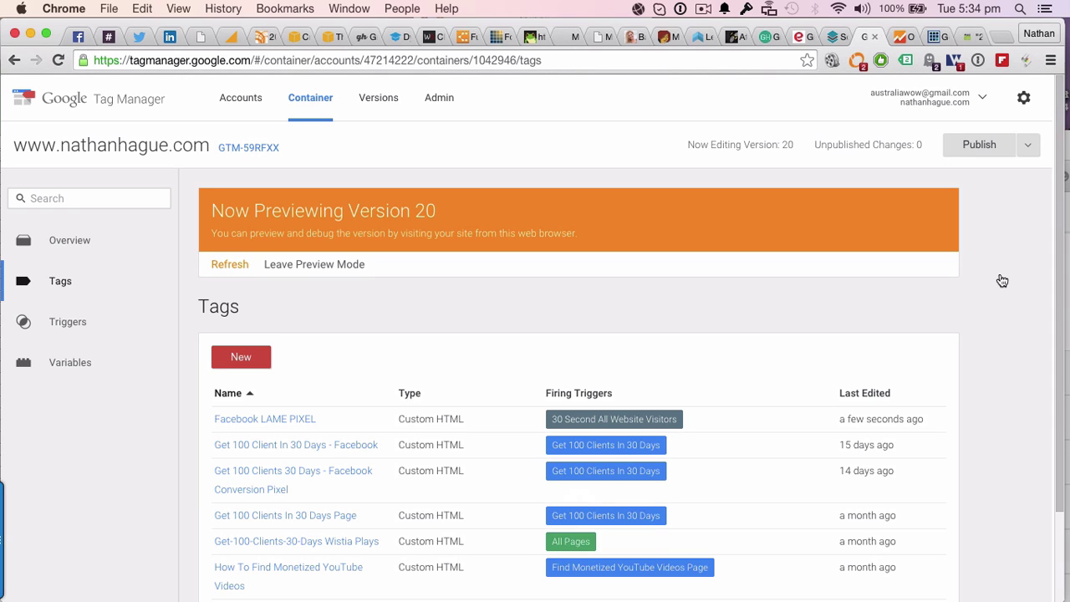
# Step: Reload the Get 100 Clients in 30 Days page and check in the debug summary whether Facebook LAME PIXEL fires after 30 seconds
pyautogui.click(935, 38)
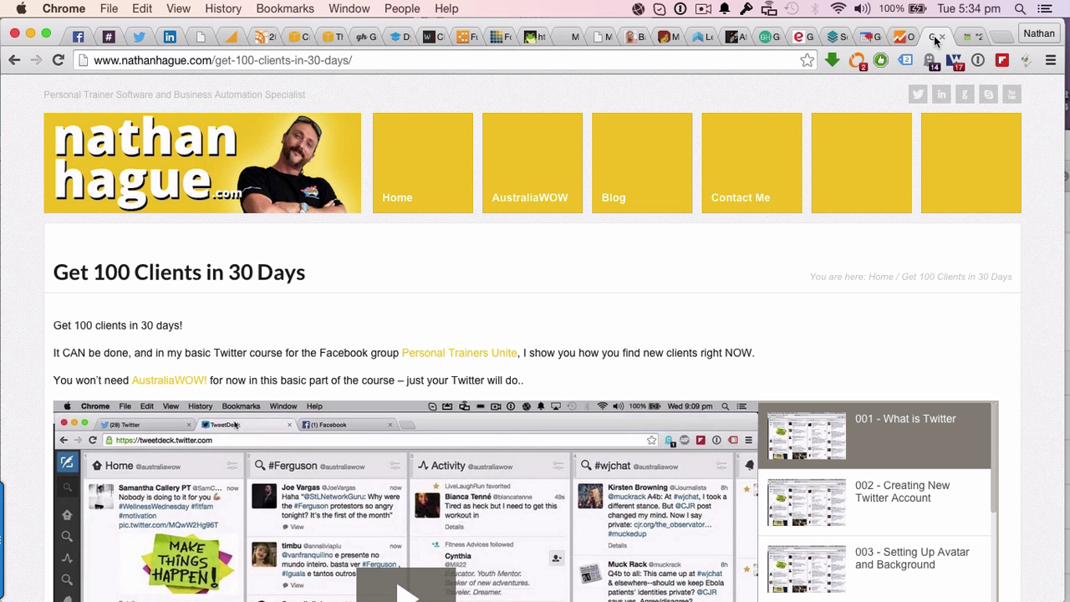
pyautogui.click(59, 60)
pyautogui.click(58, 59)
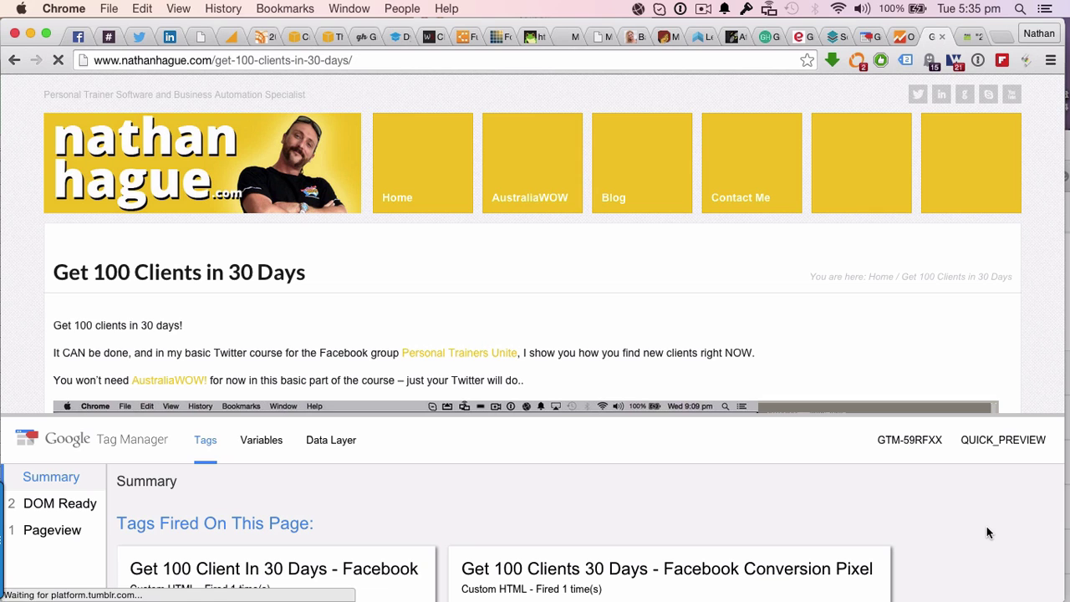
pyautogui.scroll(-3, 987, 532)
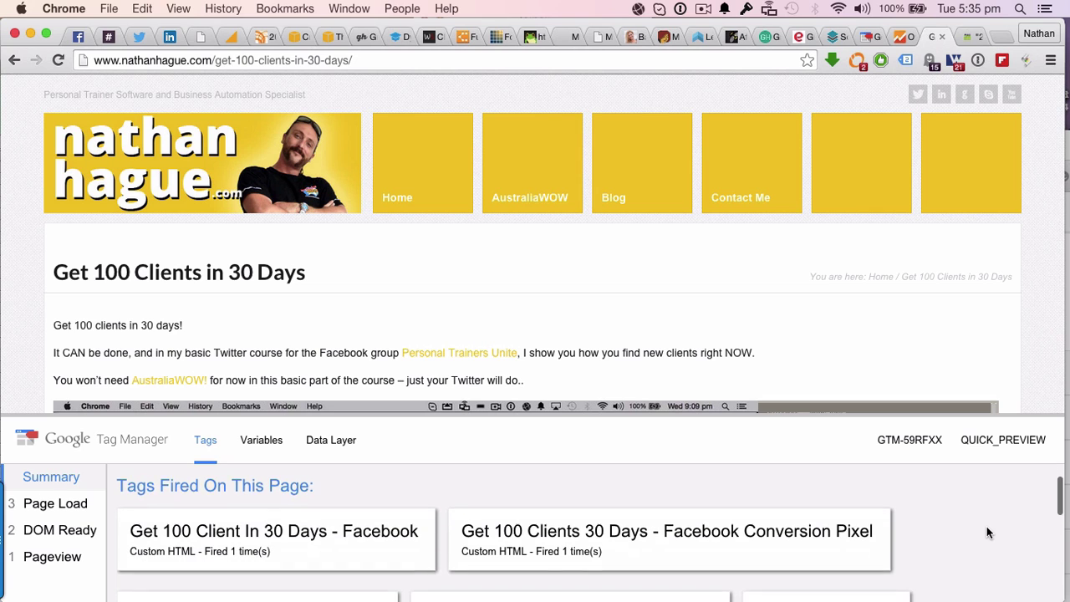
pyautogui.scroll(3, 987, 532)
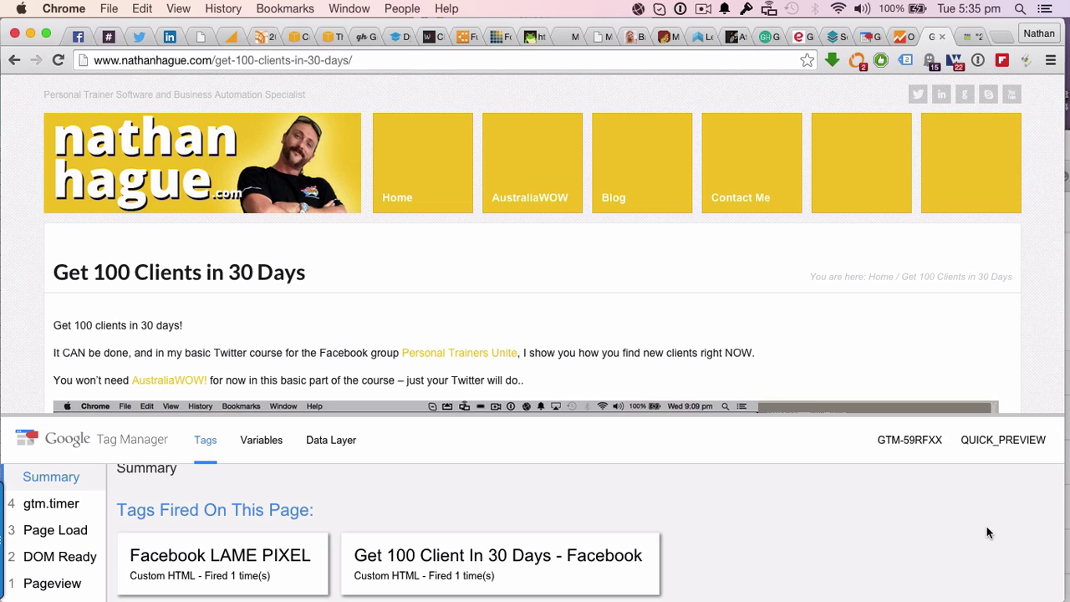
# Step: Switch to Facebook's Conversion Tracking page, reload it and check the status of LAME PIXEL
pyautogui.click(78, 38)
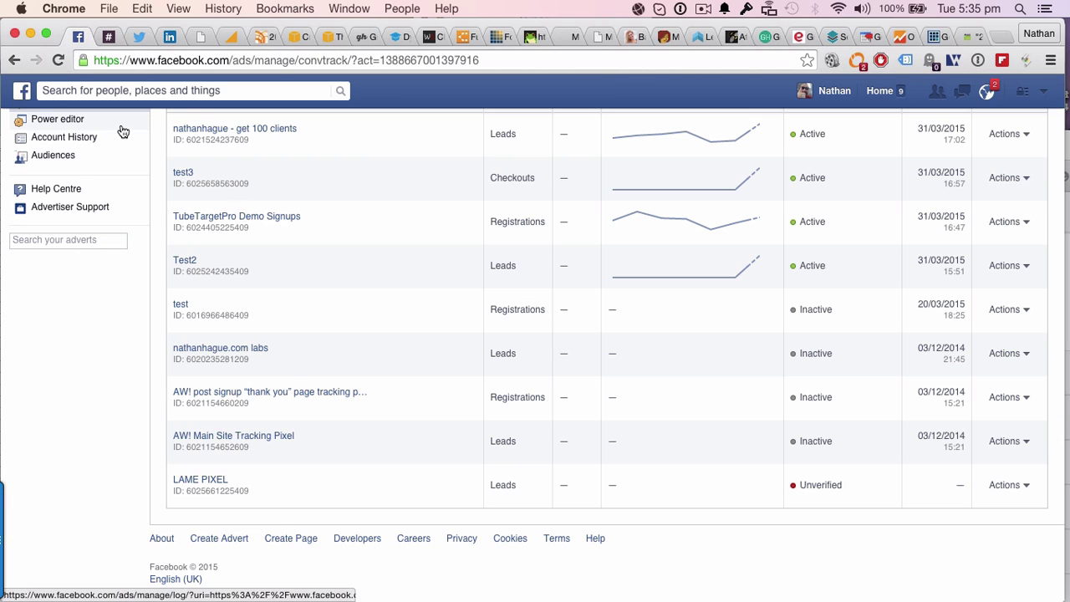
pyautogui.click(57, 61)
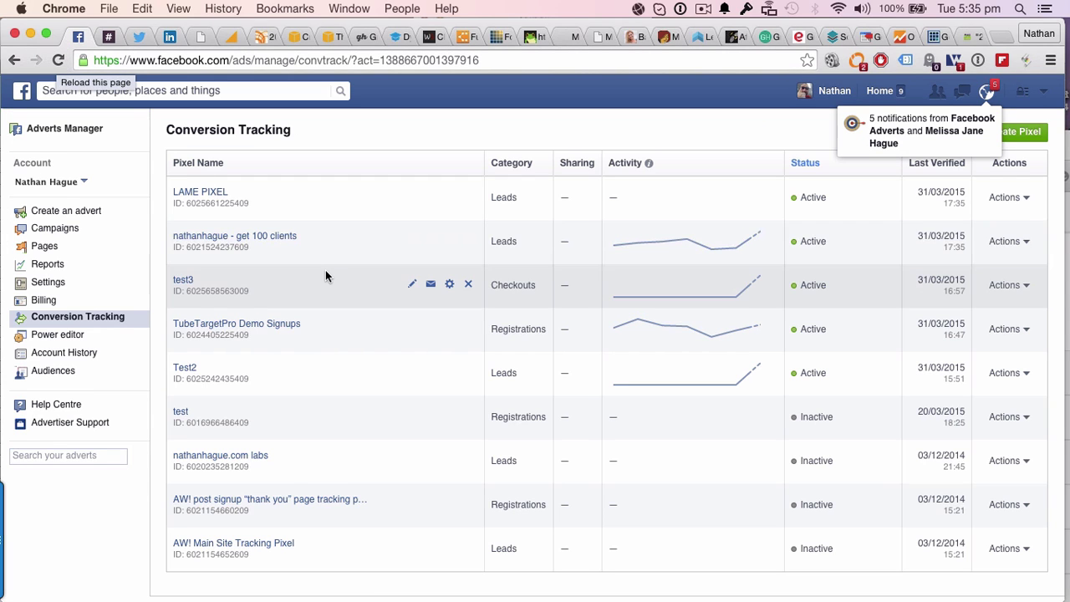
pyautogui.scroll(-1, 325, 276)
pyautogui.scroll(1, 326, 276)
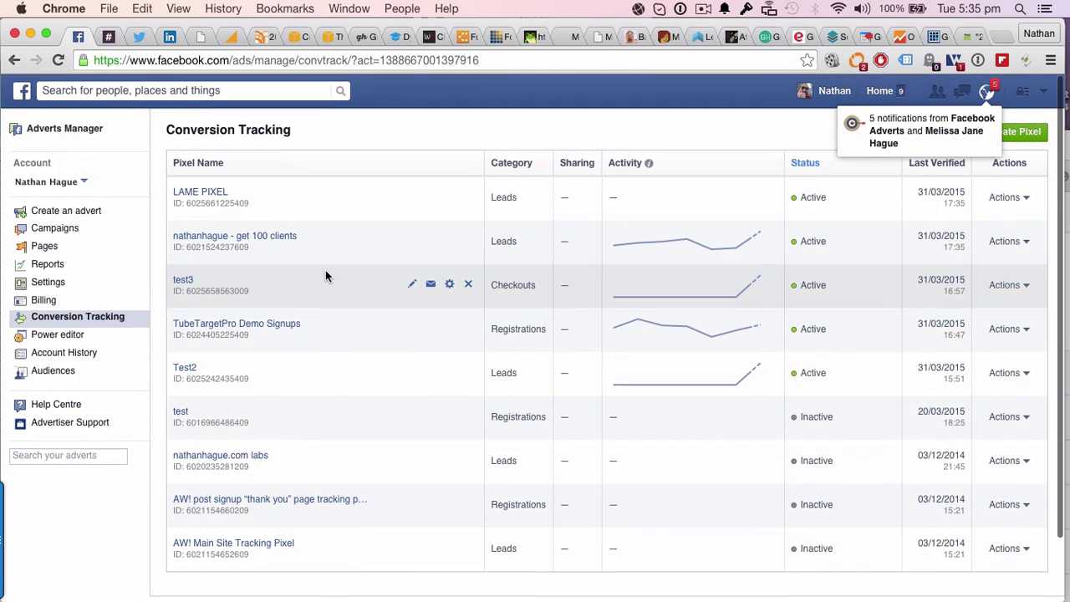